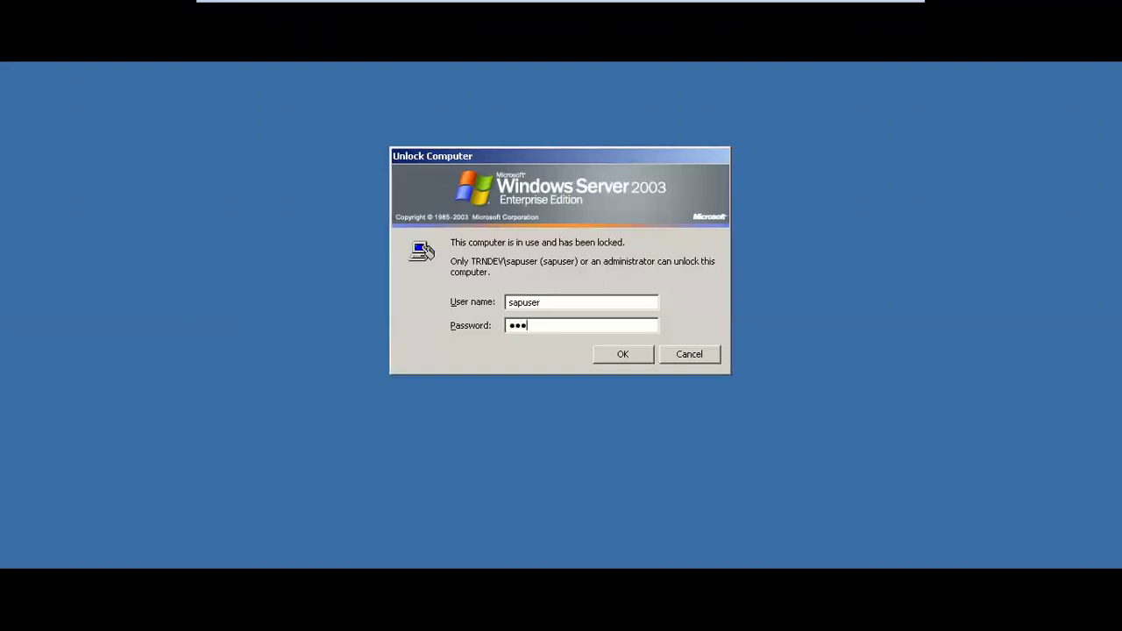
- Unlock the server by submitting the account password, and open the Cash Journal with transaction FBCJ
key("Return")
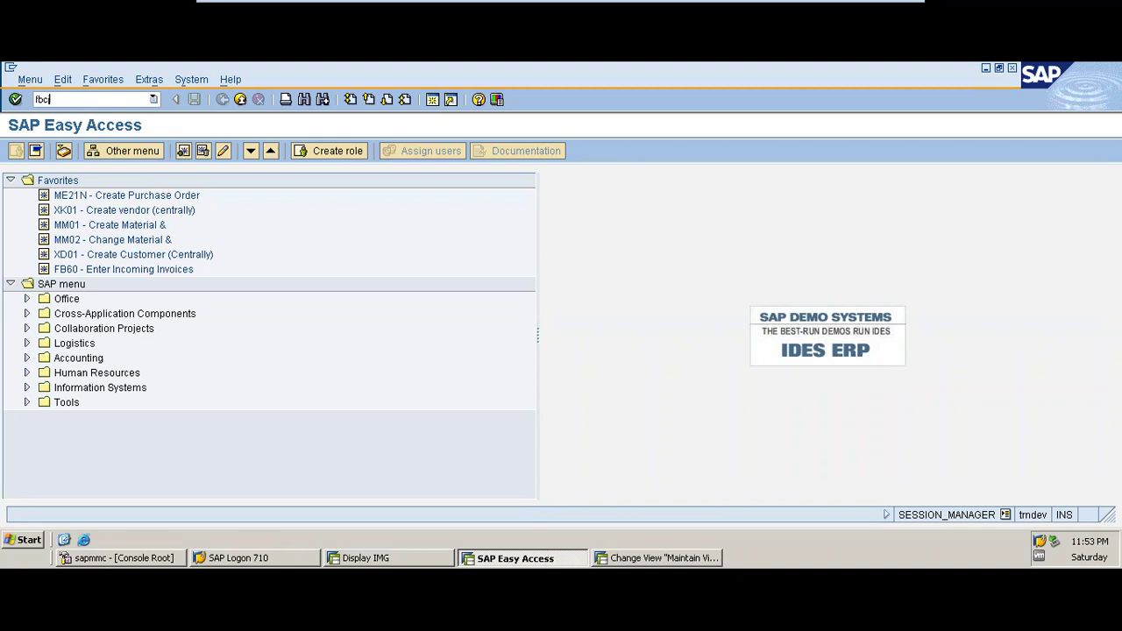
key("Return")
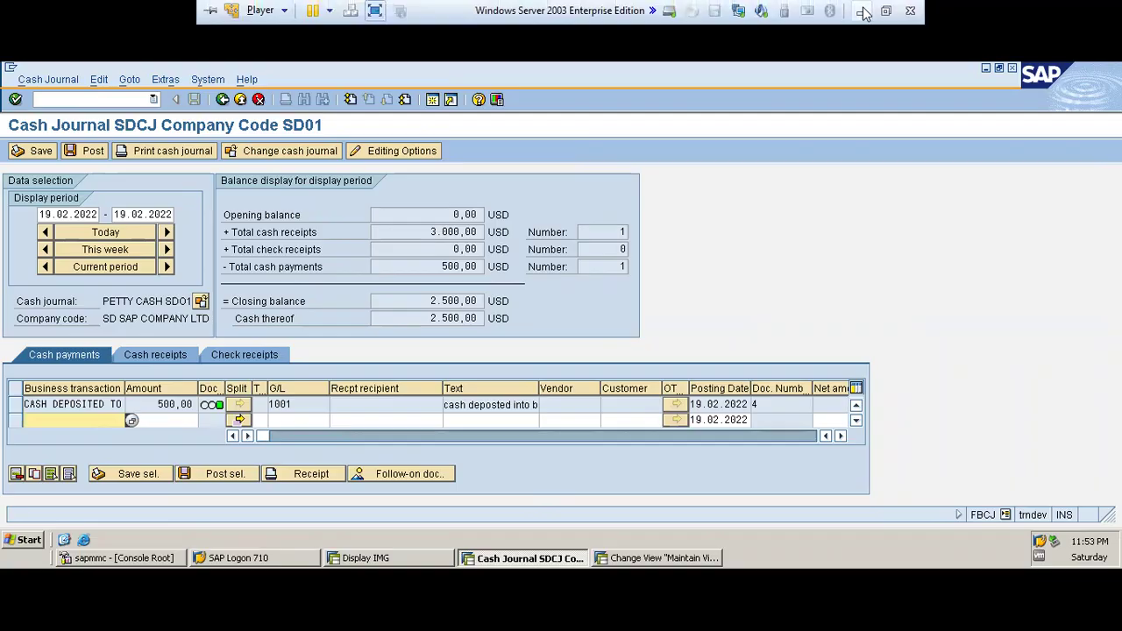
- Switch to the PowerPoint presentation, show the "Transactions in Cash Journal" slide, and return to the SAP cash journal
left_click(864, 12)
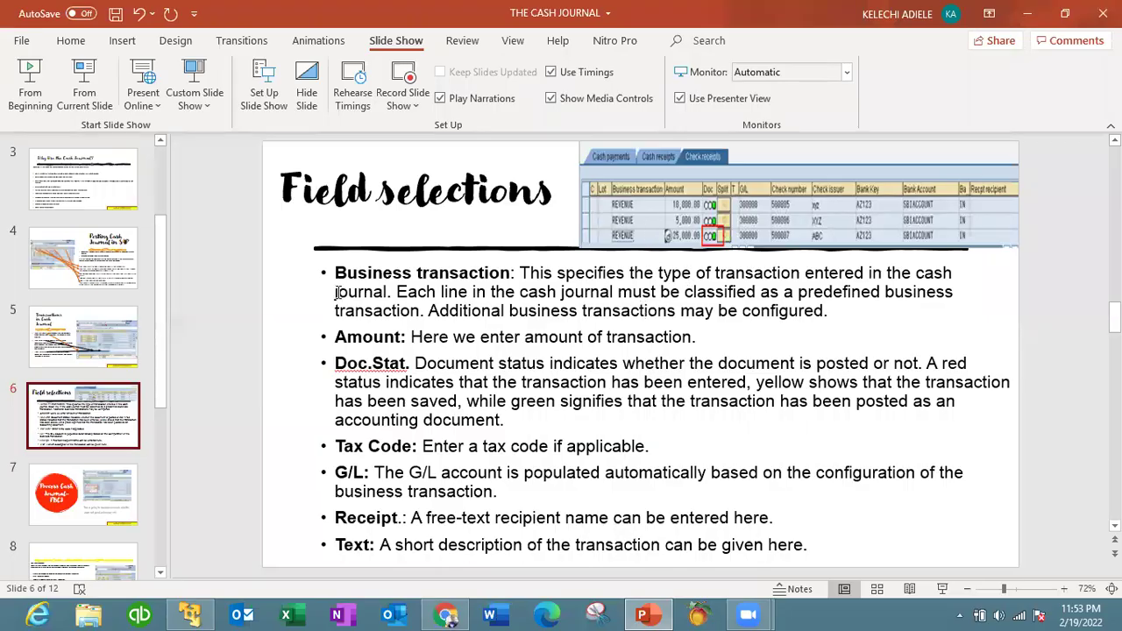
left_click(92, 342)
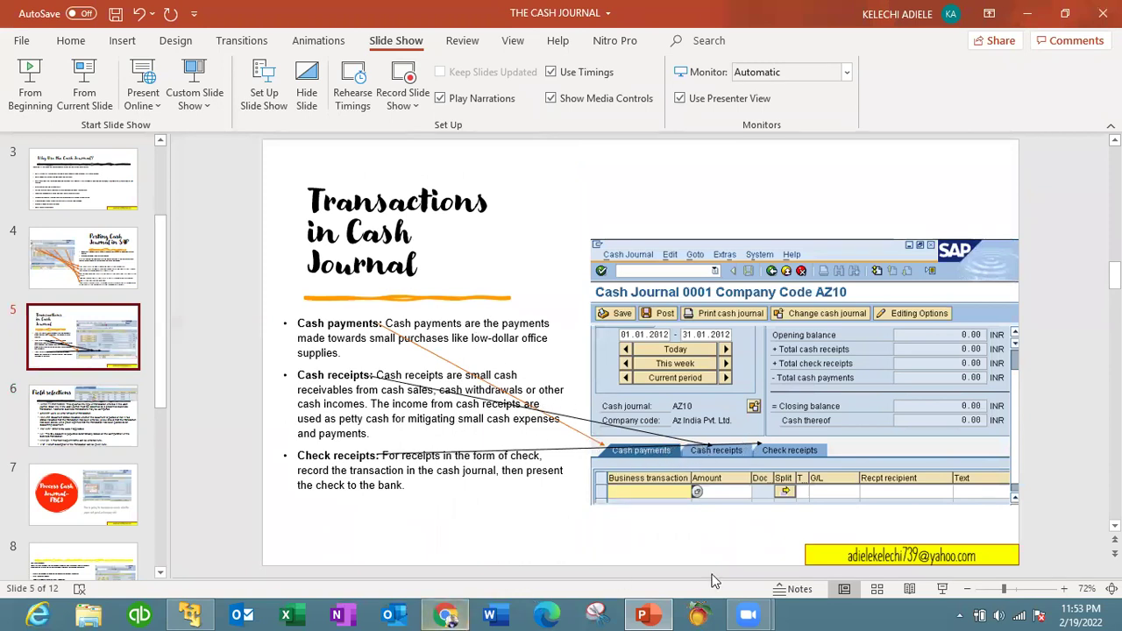
left_click(208, 612)
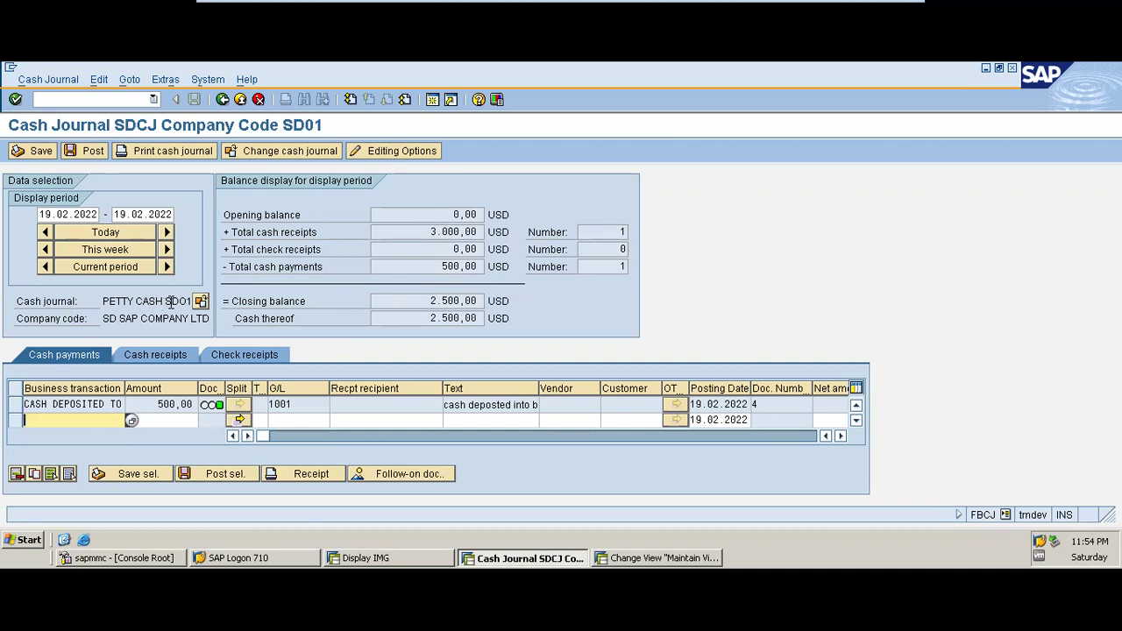
- Look up the cash journals available for company code SD01, and close the selection without changing the journal
left_click(201, 302)
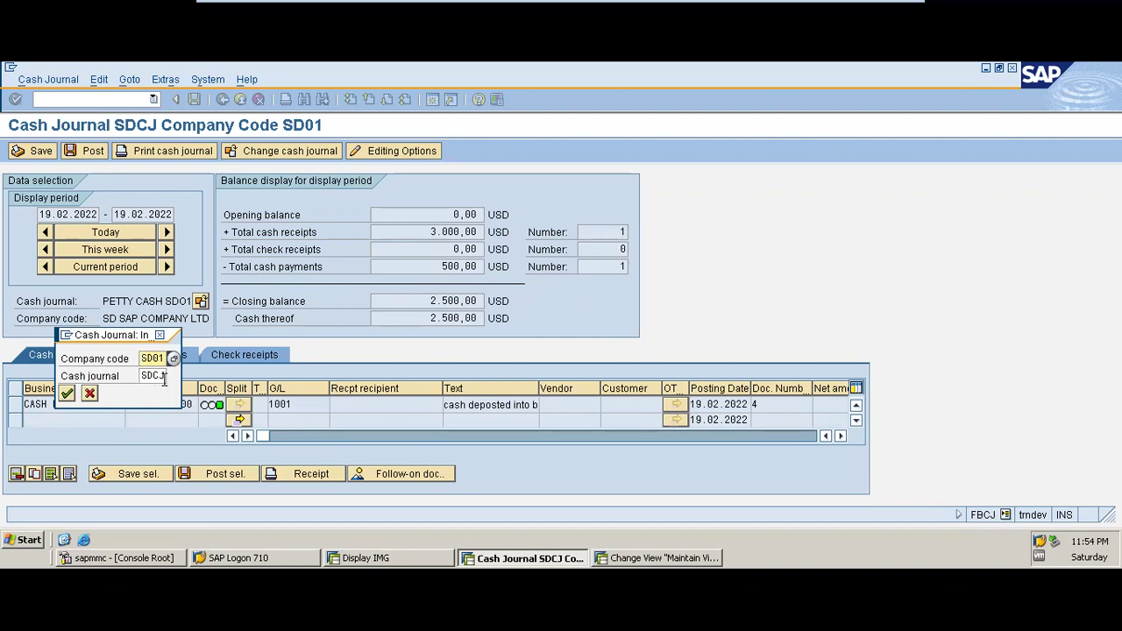
key("Return")
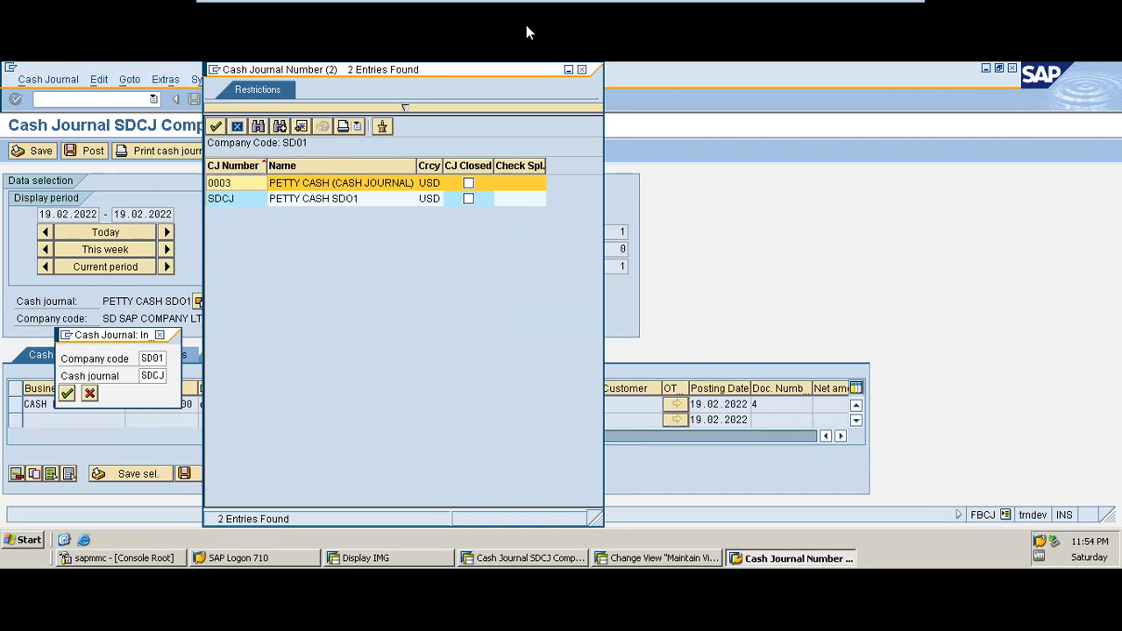
left_click(582, 70)
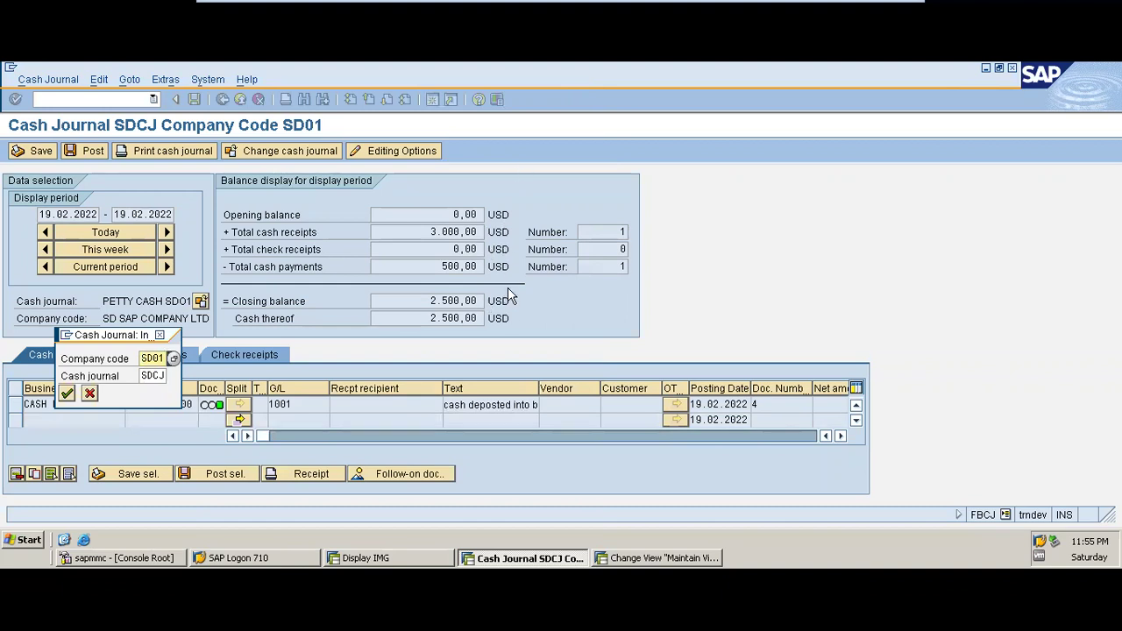
left_click(160, 338)
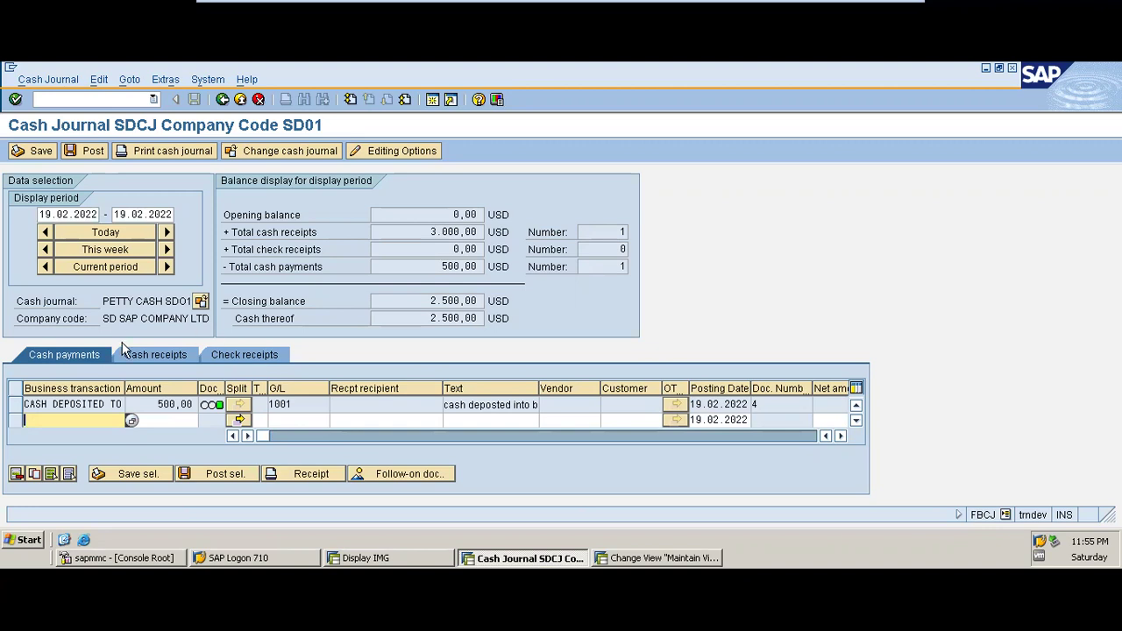
- Set the cash journal's display period to 18.02.2022 through 18.02.2022
left_click(53, 214)
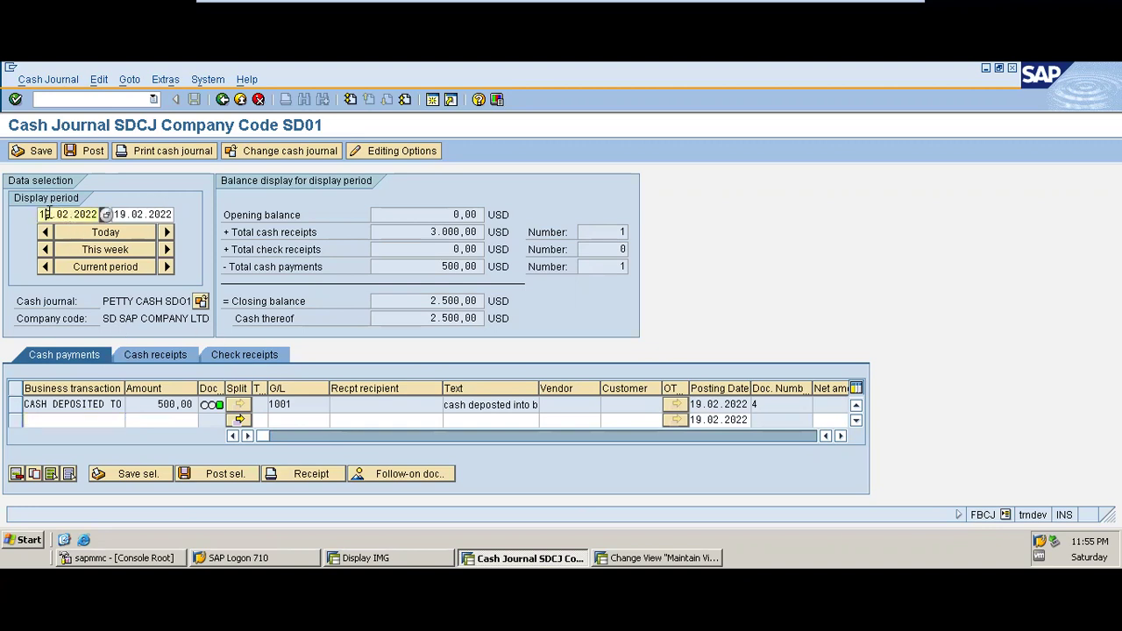
key("BackSpace")
type("8")
left_click(123, 214)
key("BackSpace")
type("8")
key("Return")
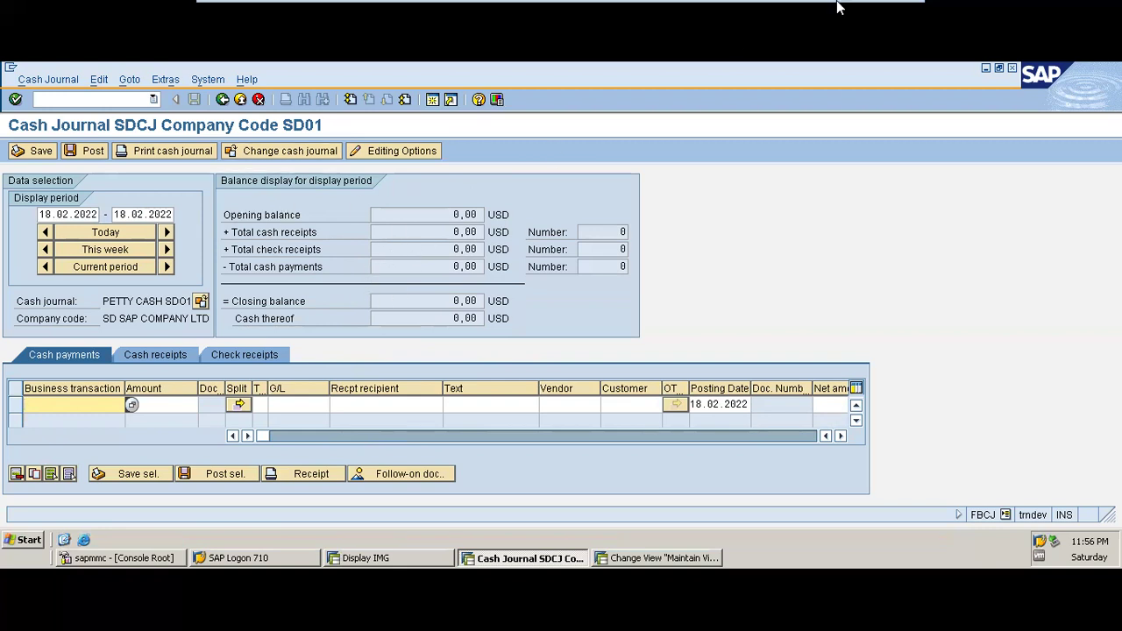
- Switch to the PowerPoint presentation and review the "Field selections" slide alongside the SAP cash journal
left_click(867, 14)
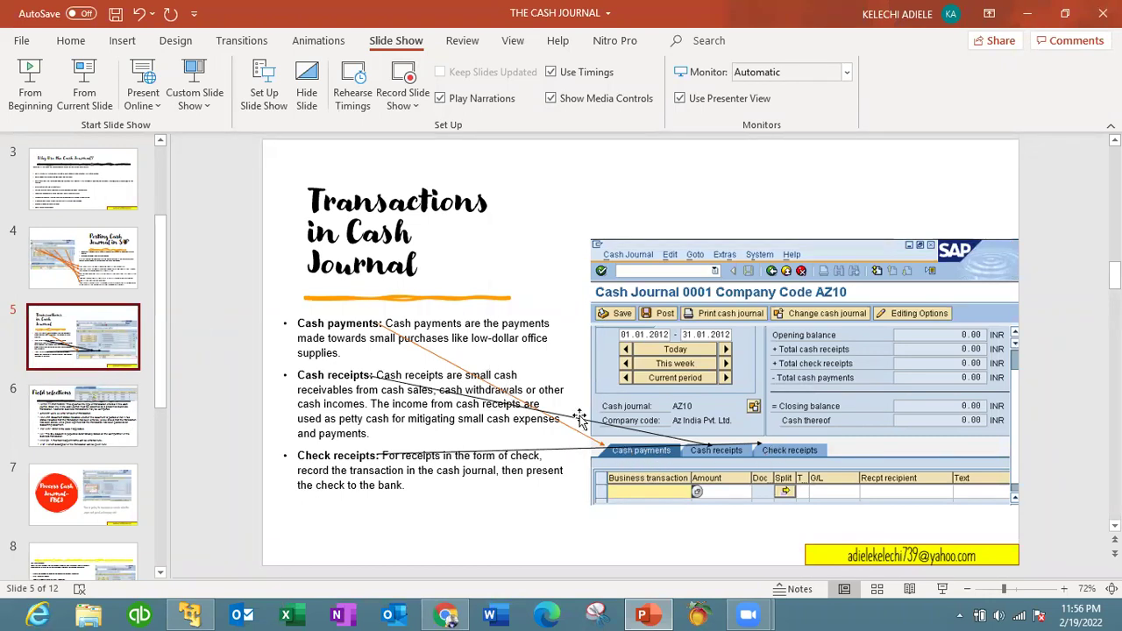
left_click(77, 443)
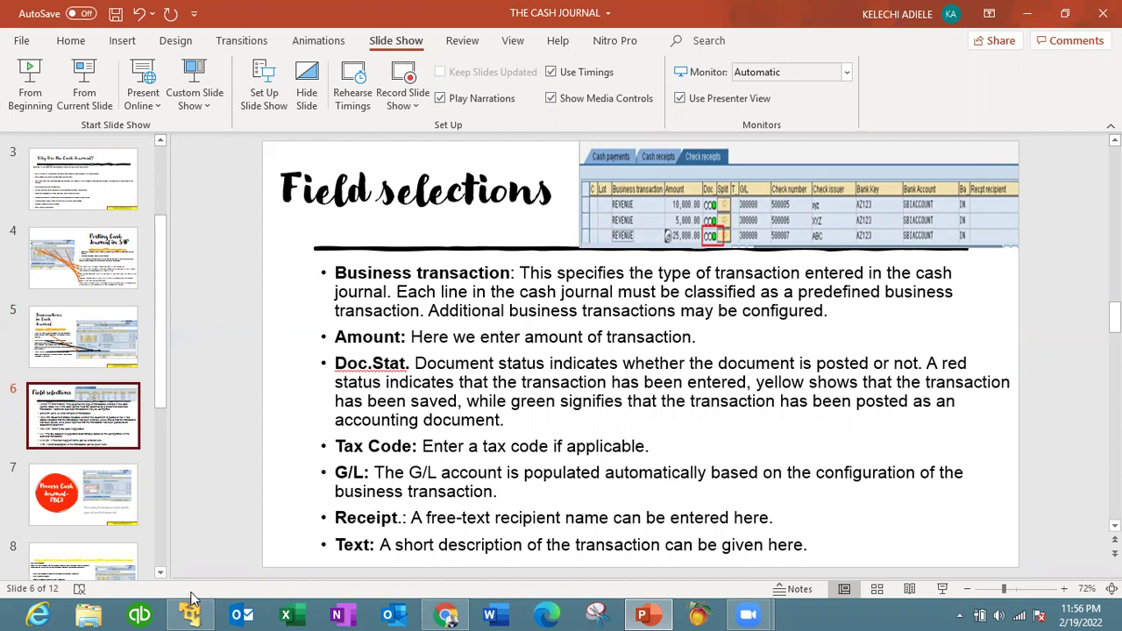
mouse_move(190, 614)
left_click(233, 459)
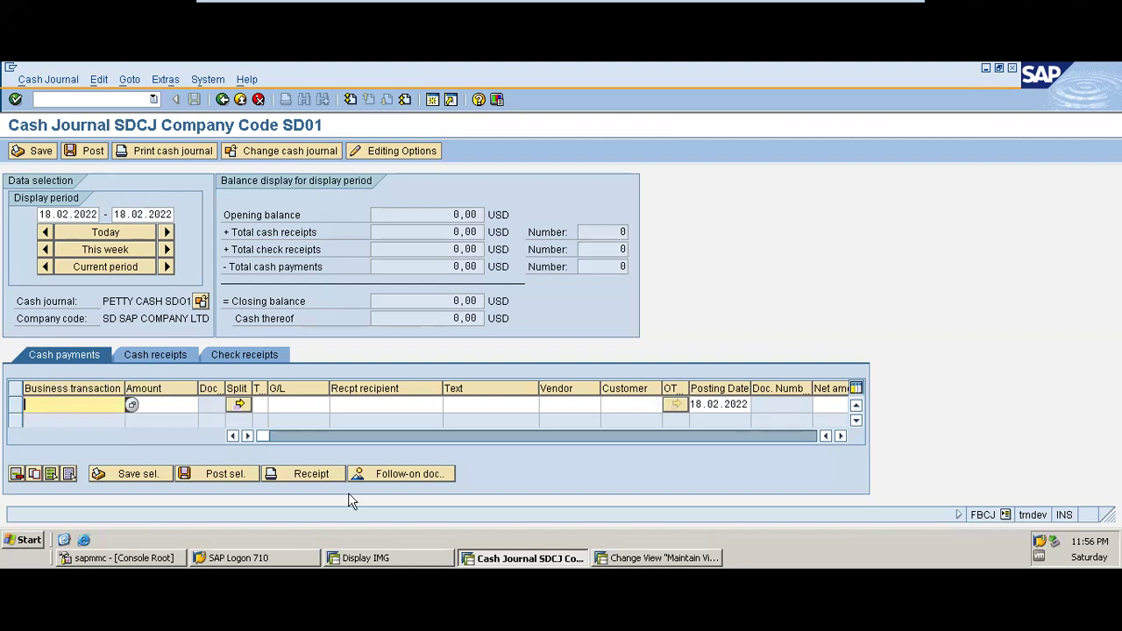
left_click(862, 12)
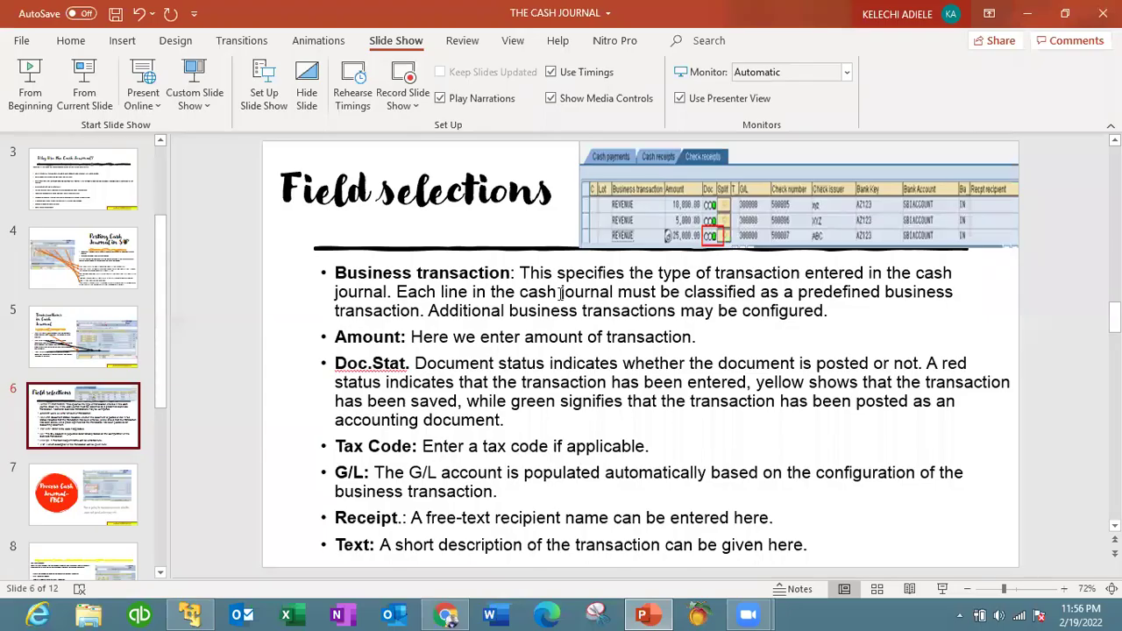
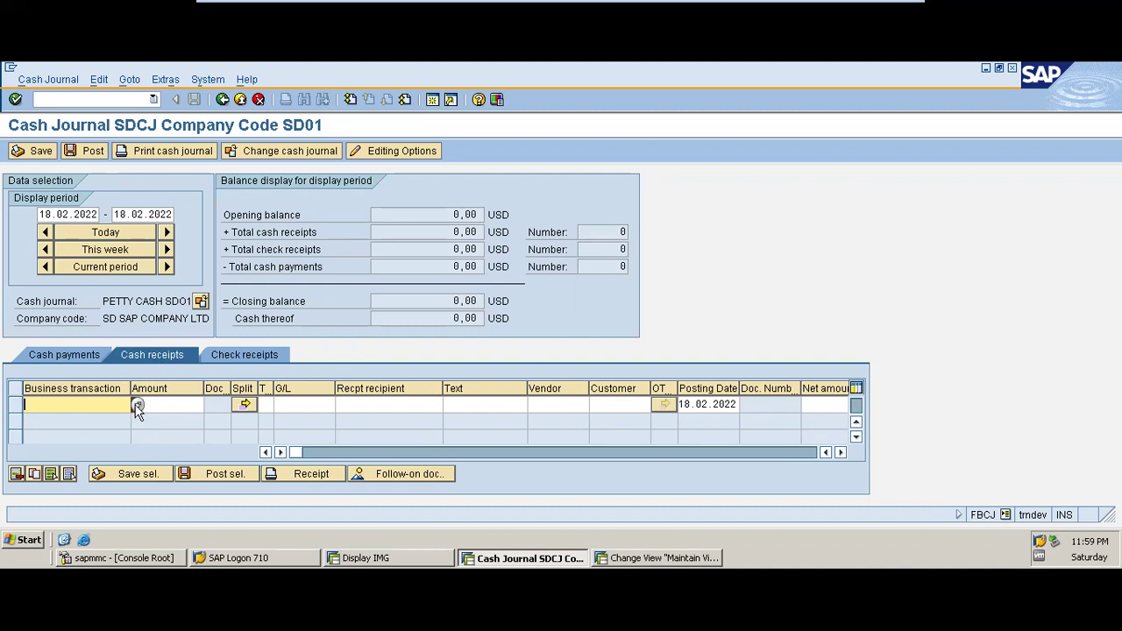
- Enter a cash receipt with the business transaction CASH WITHDRAWN FROM BANK for company code SD01 and an amount of 2000
left_click(137, 406)
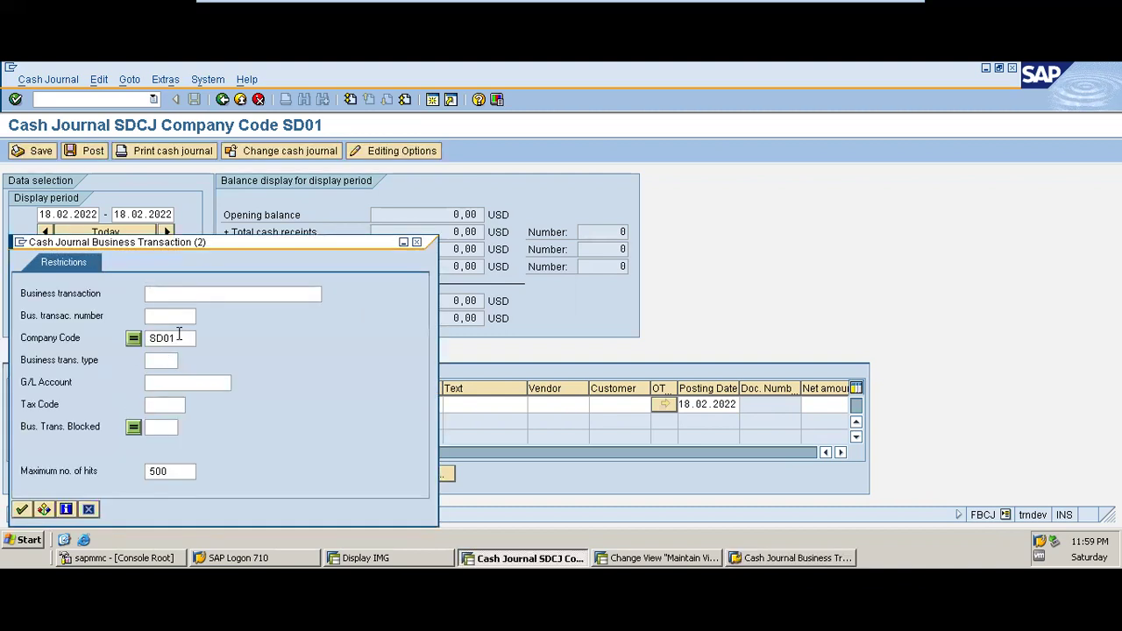
left_click(23, 510)
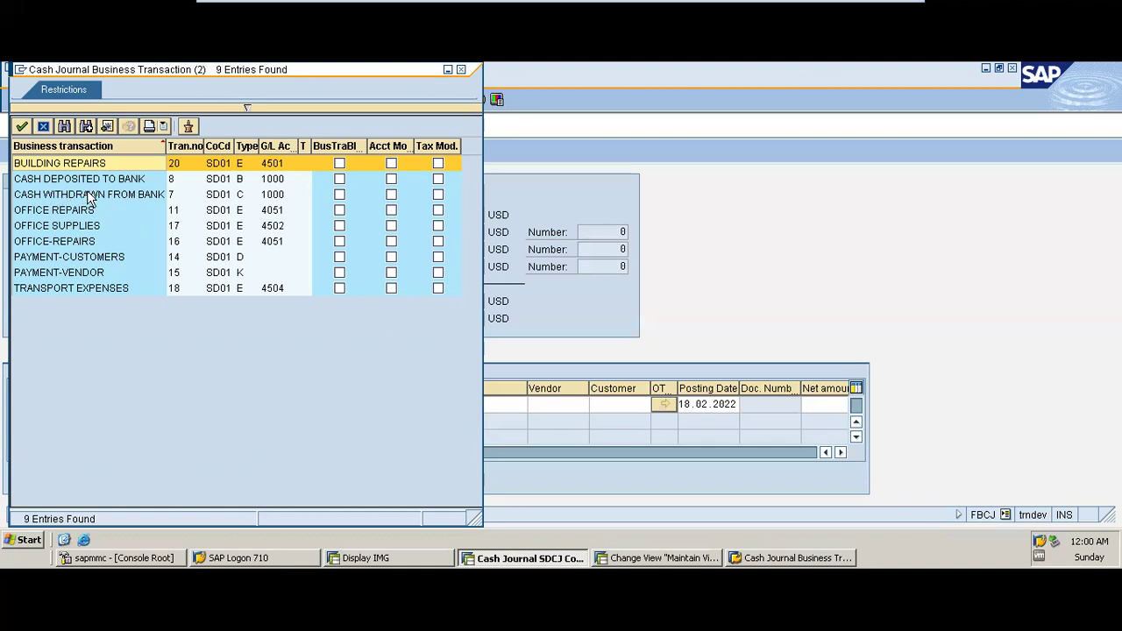
double_click(89, 196)
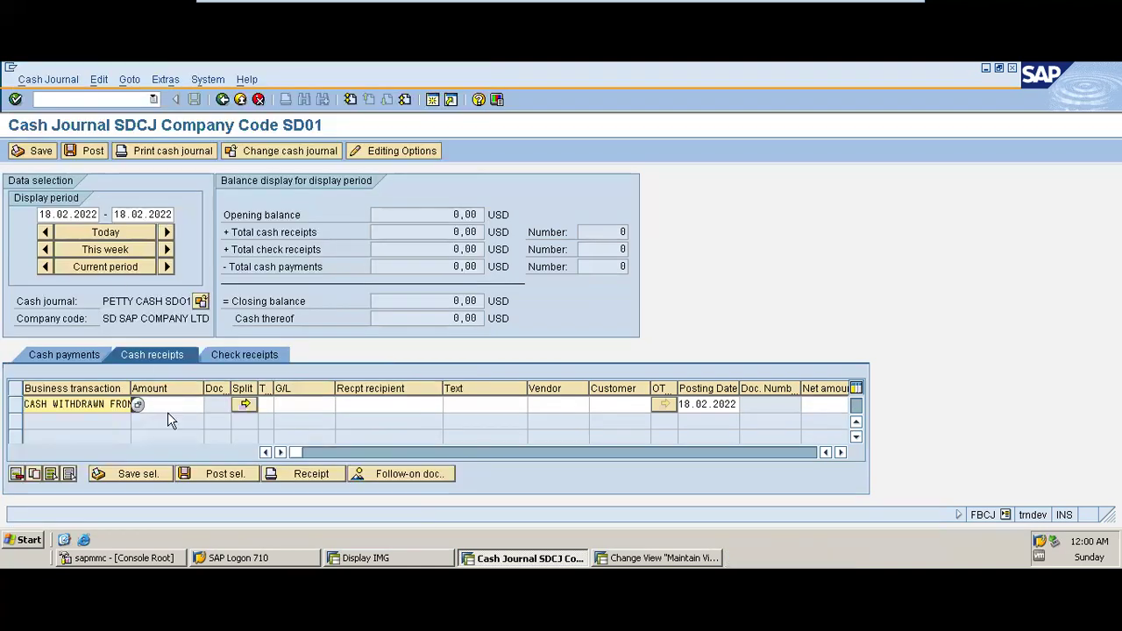
left_click(169, 404)
type("2000")
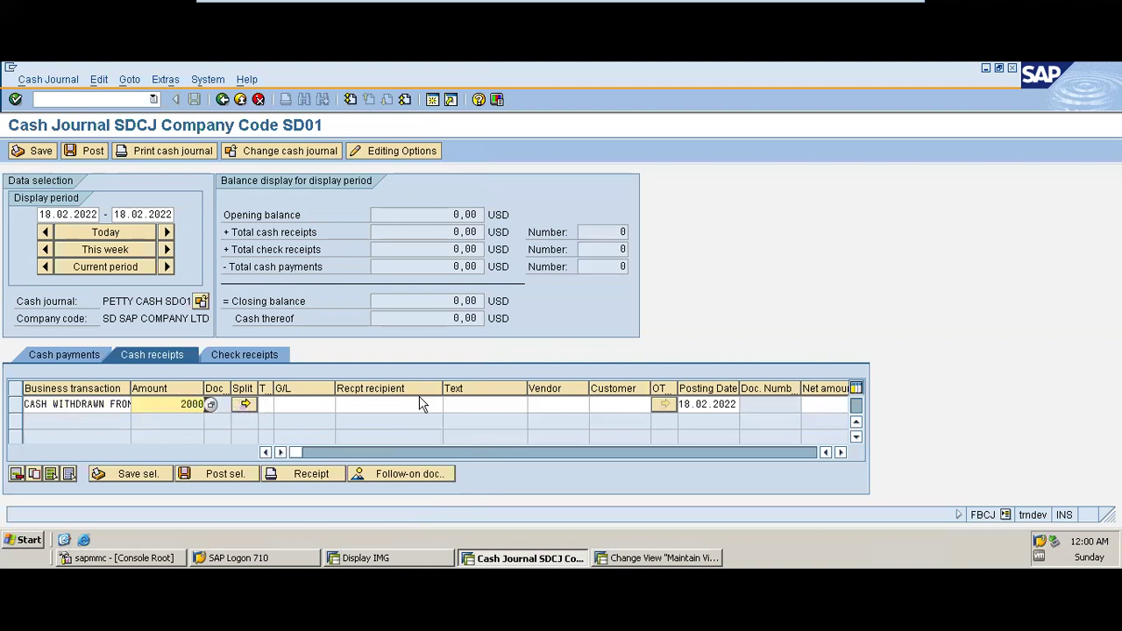
- Fill in the receipt recipient's name and the text "Cash withdrawn from bank to petty cash" on the cash receipt line
double_click(383, 403)
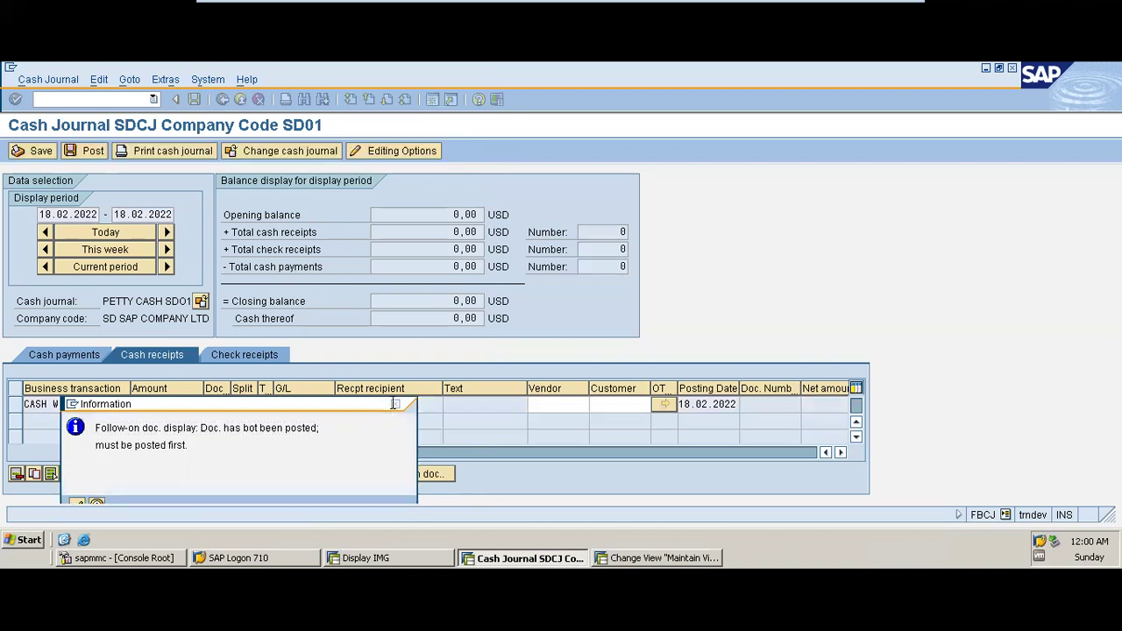
left_click(395, 407)
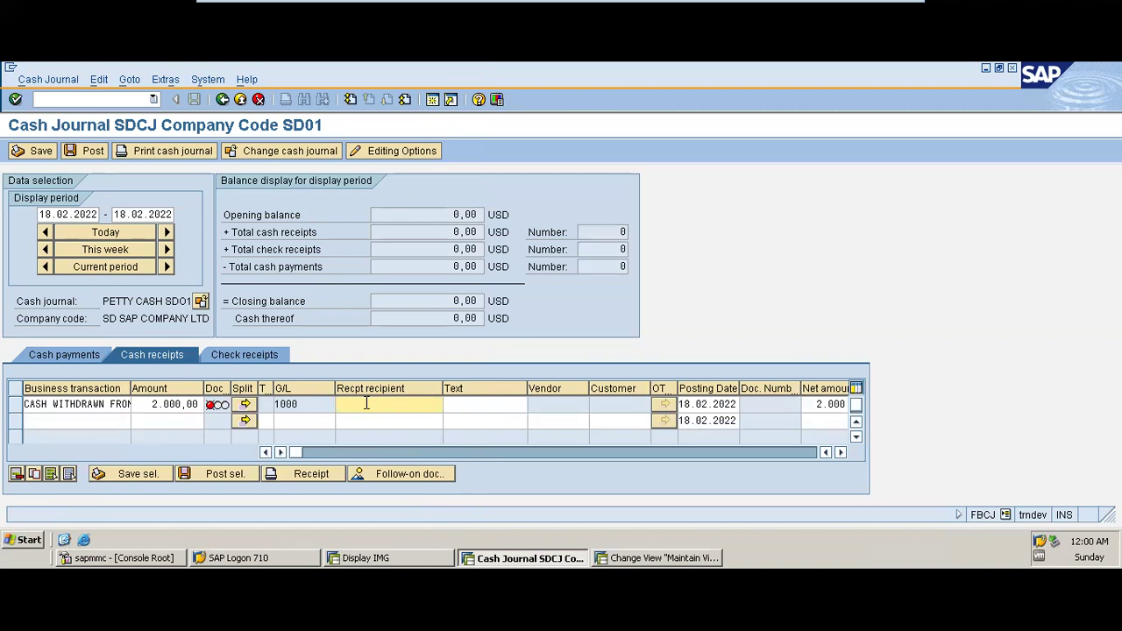
type("john")
left_click(460, 406)
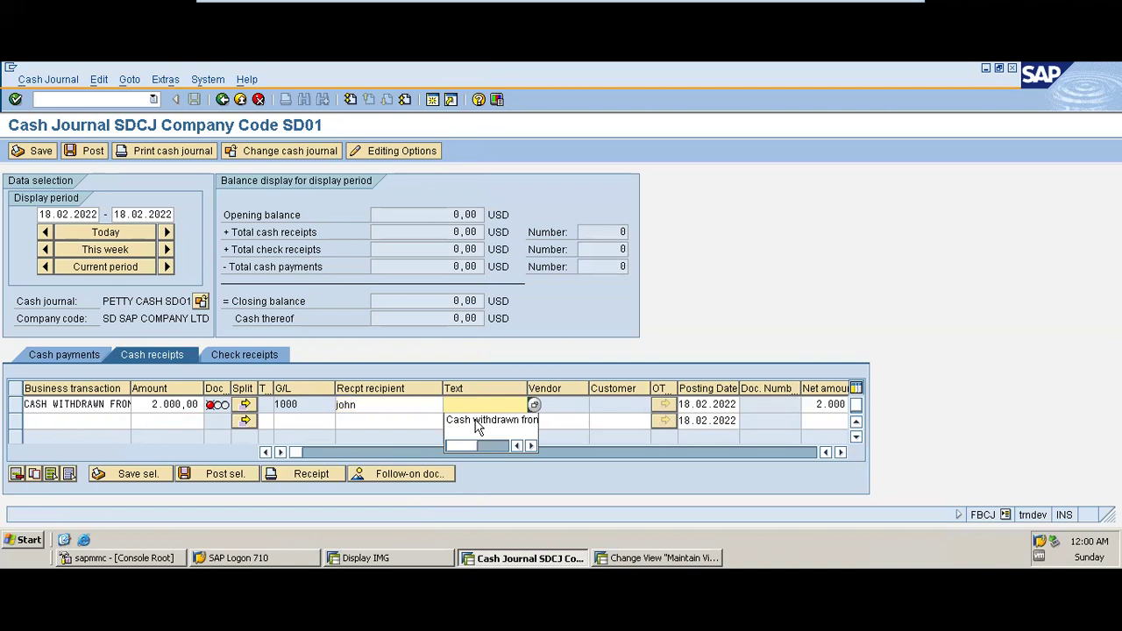
type("bank to petty cash")
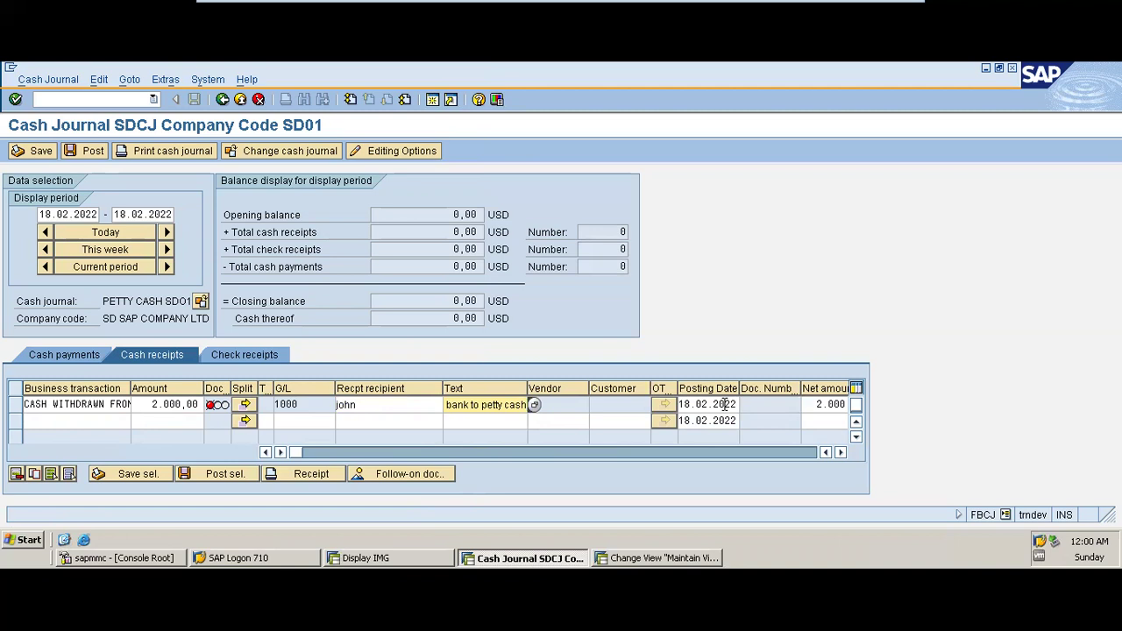
- Examine the remaining columns of the cash receipt line, from posting and document dates to account assignments and additional texts
left_click(840, 453)
left_click(840, 453)
left_click(841, 453)
left_click(840, 454)
left_click(840, 453)
left_click(840, 454)
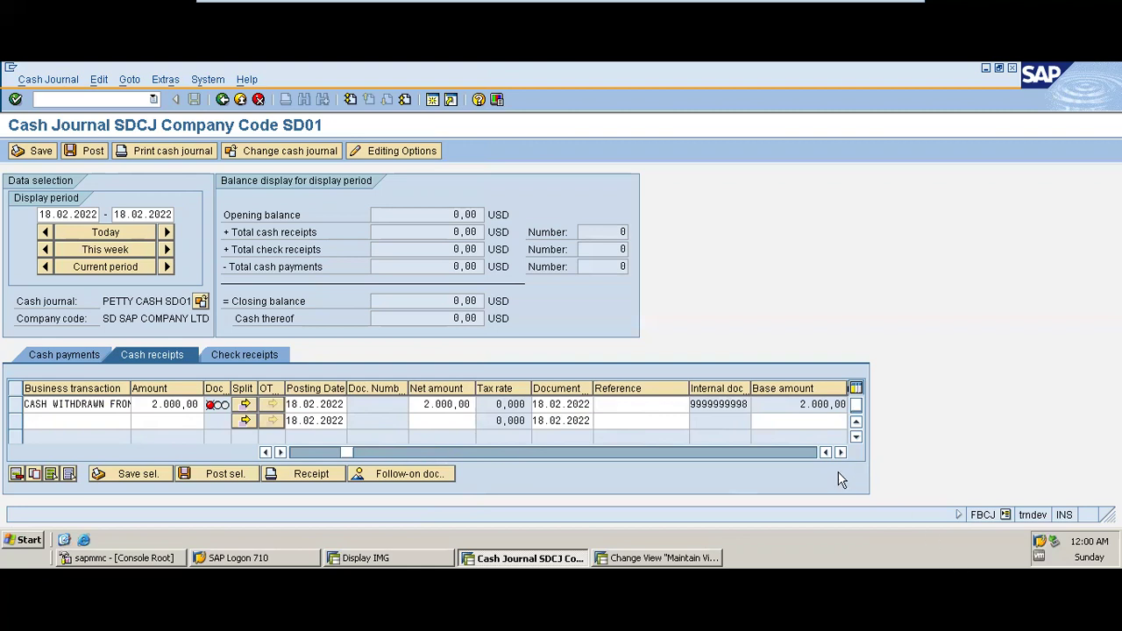
left_click(808, 451)
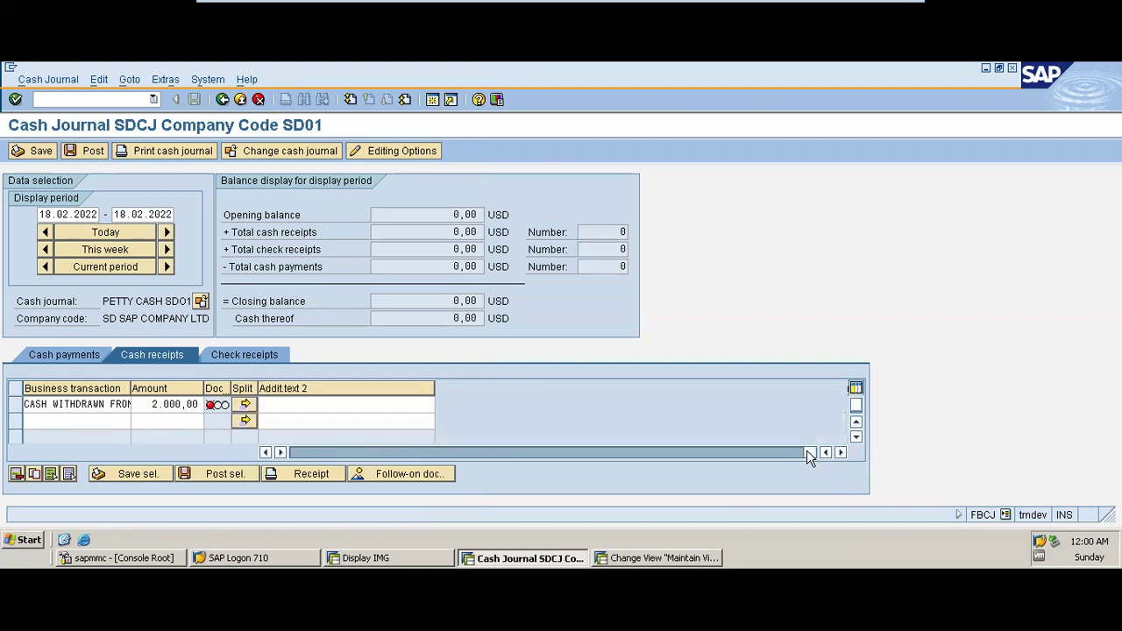
left_click(266, 453)
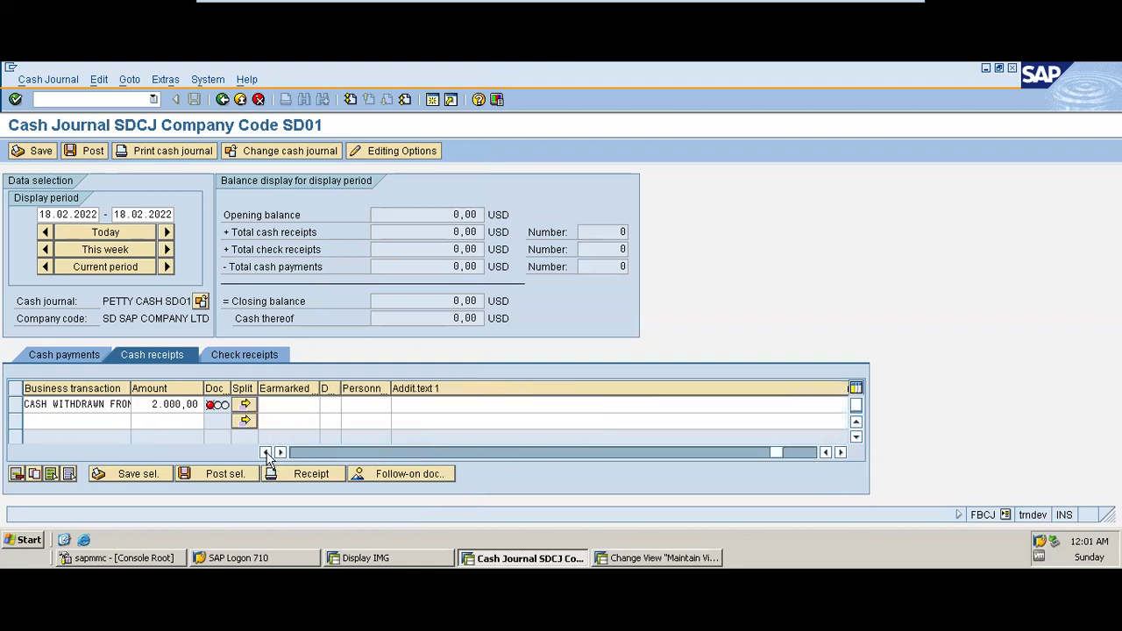
left_click(265, 452)
left_click(265, 452)
left_click(266, 452)
left_click(265, 452)
left_click(266, 452)
left_click(265, 453)
left_click(266, 452)
left_click(265, 452)
left_click(266, 452)
left_click(265, 452)
left_click(265, 452)
left_click(265, 453)
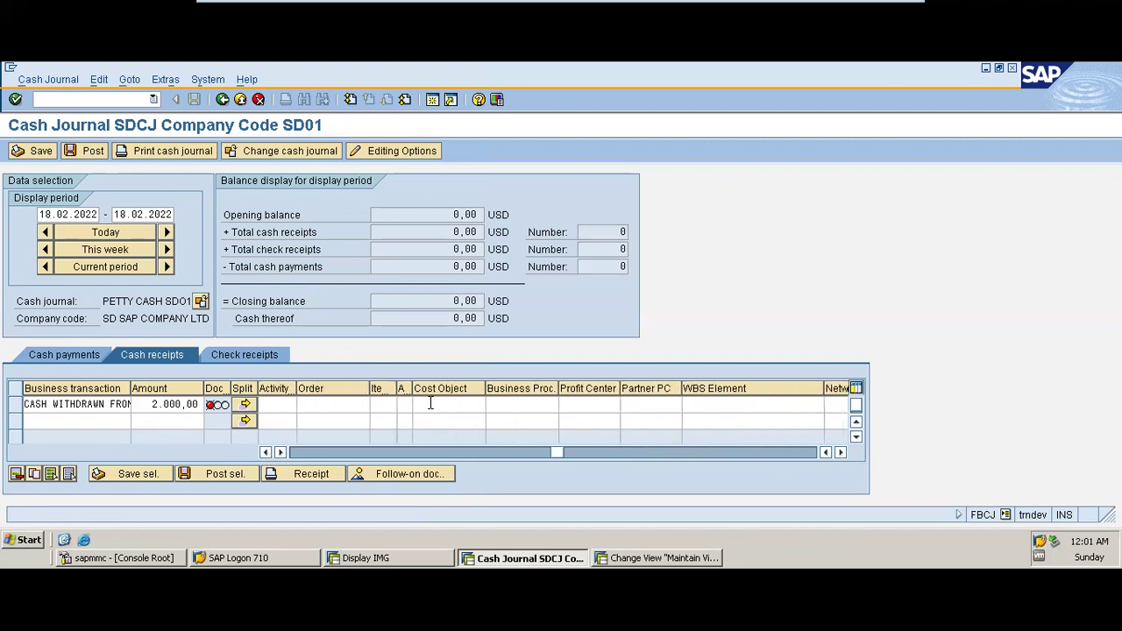
left_click(300, 453)
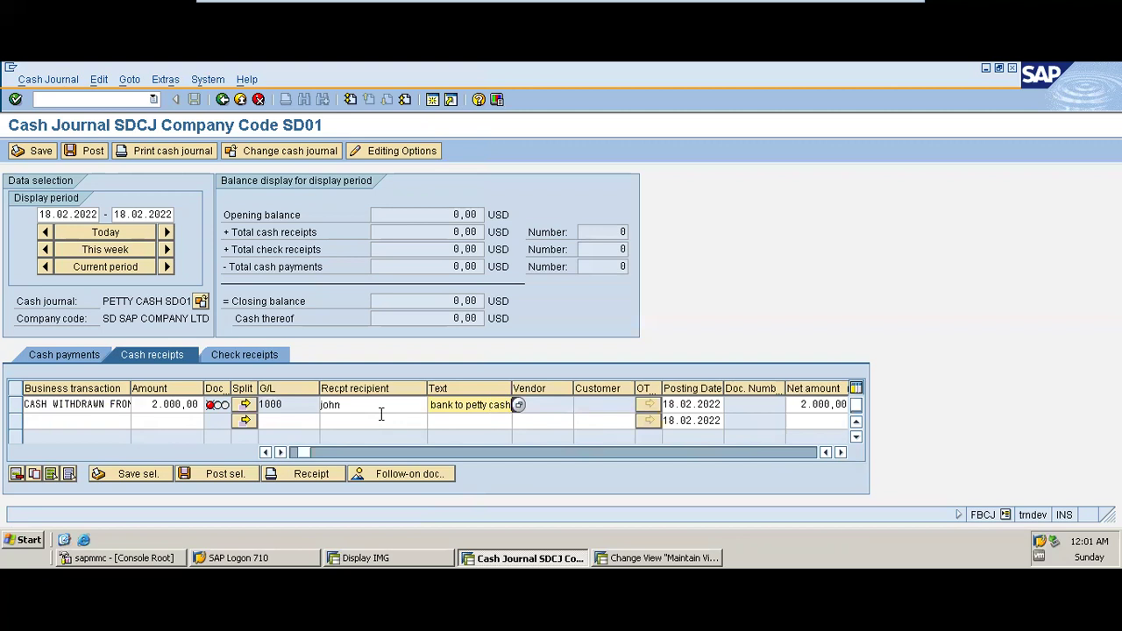
- Save the 2.000,00 cash withdrawal line under cash receipts and post it
left_click(16, 404)
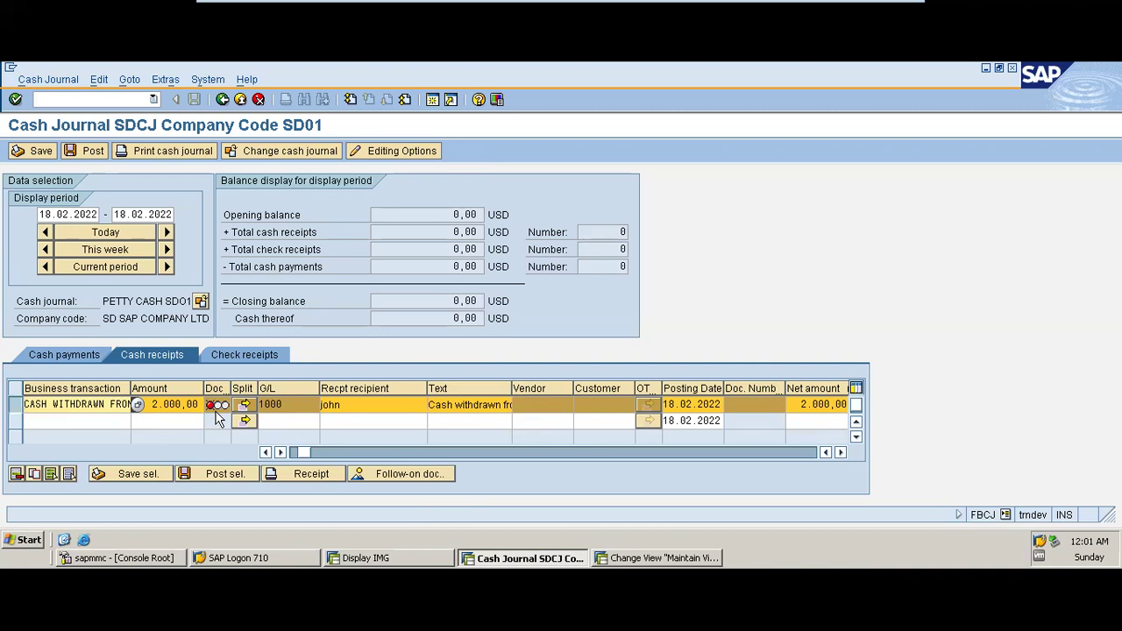
left_click(15, 405)
left_click(15, 405)
left_click(107, 477)
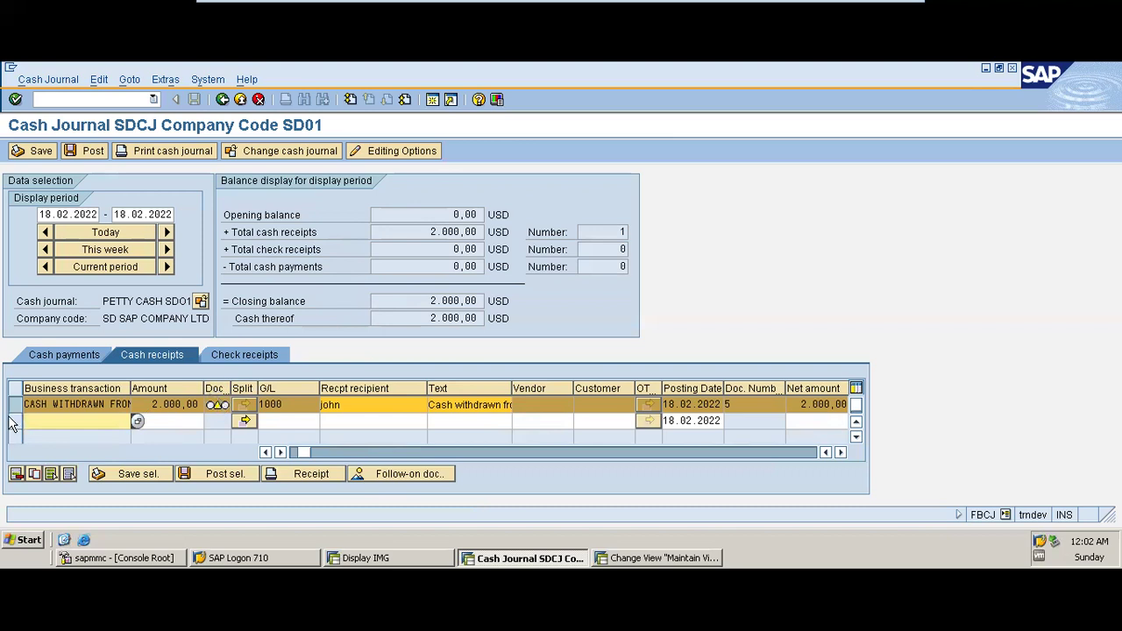
left_click(232, 479)
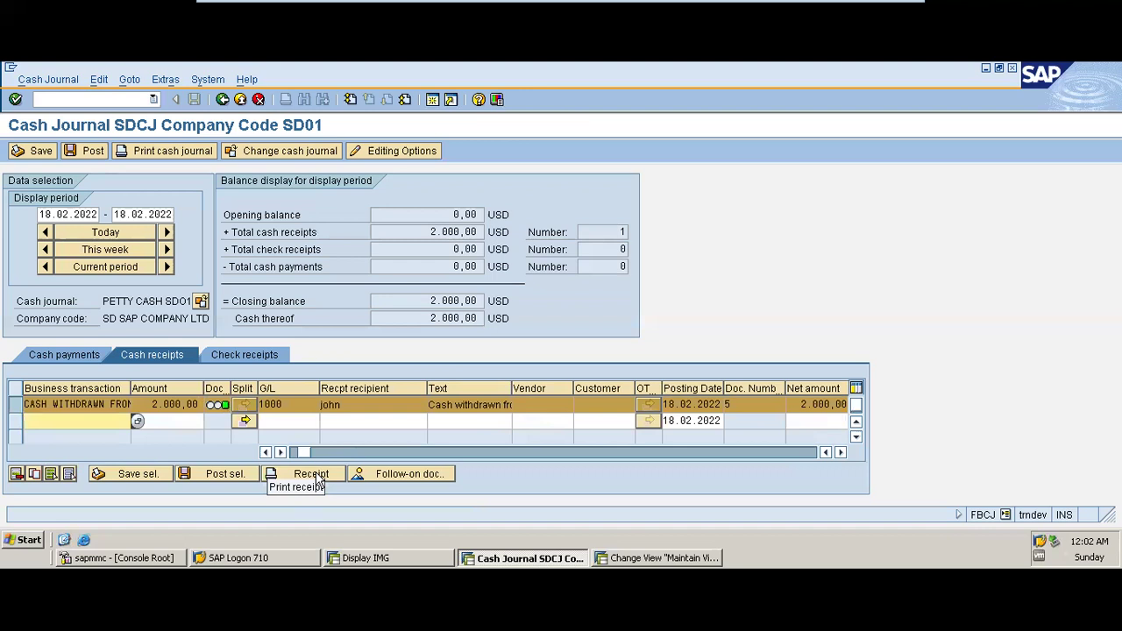
- Open the print preview of the posted withdrawal's receipt and review its payment details
left_click(316, 474)
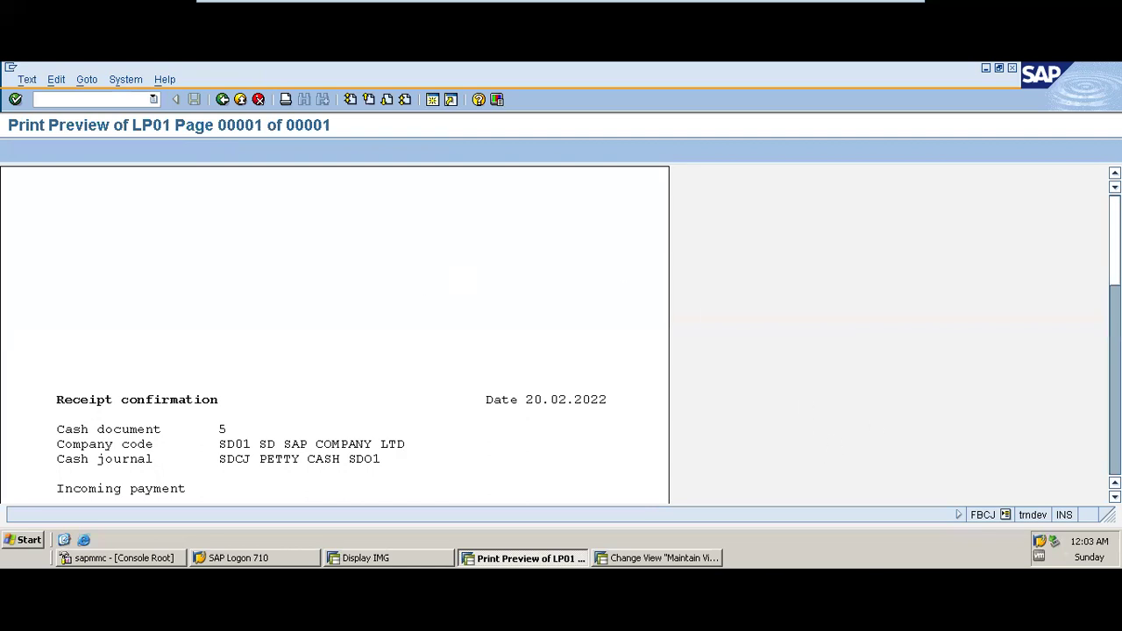
scroll(333, 333, "down", 3)
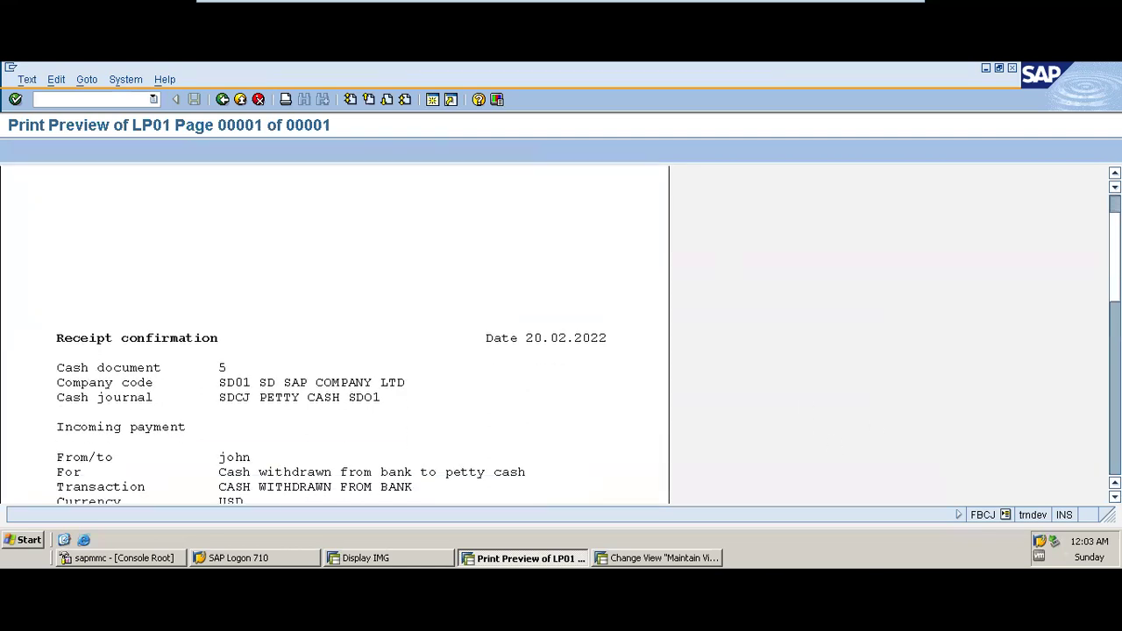
scroll(333, 334, "down", 1)
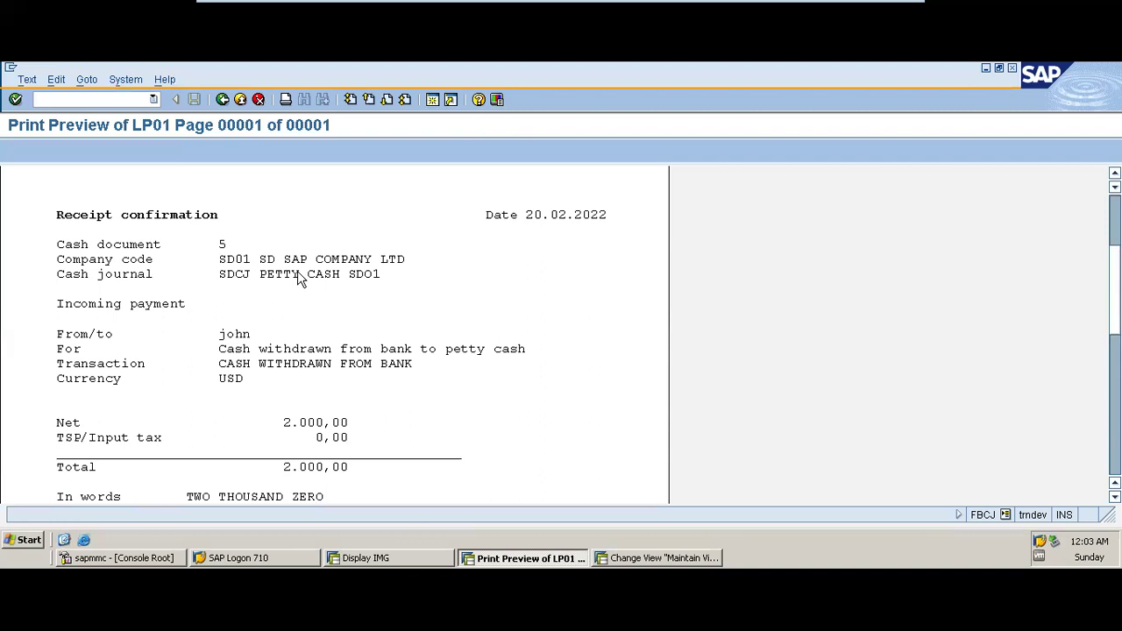
- Leave the receipt preview, open the withdrawal's follow-on accounting document and examine its PETTY CASH line item
left_click(223, 99)
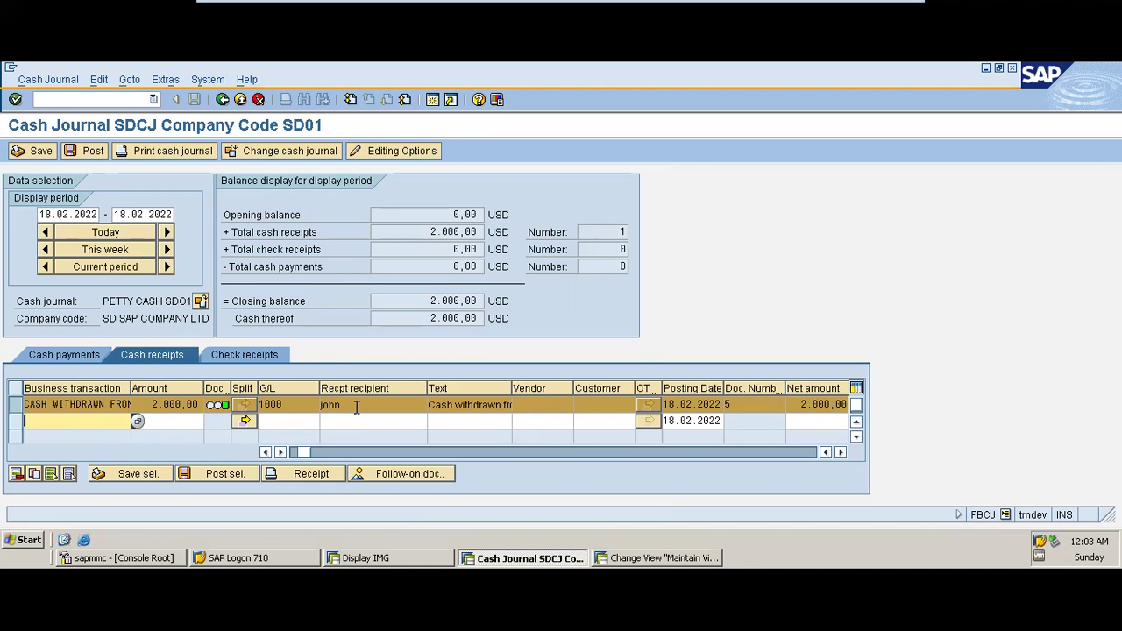
left_click(431, 475)
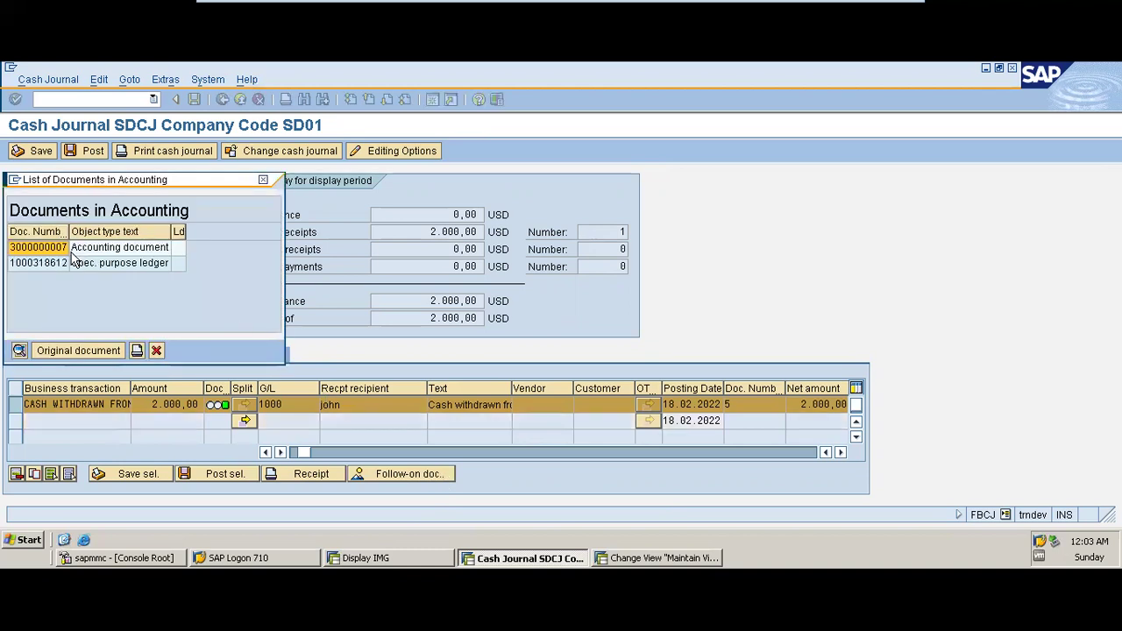
left_click(119, 253)
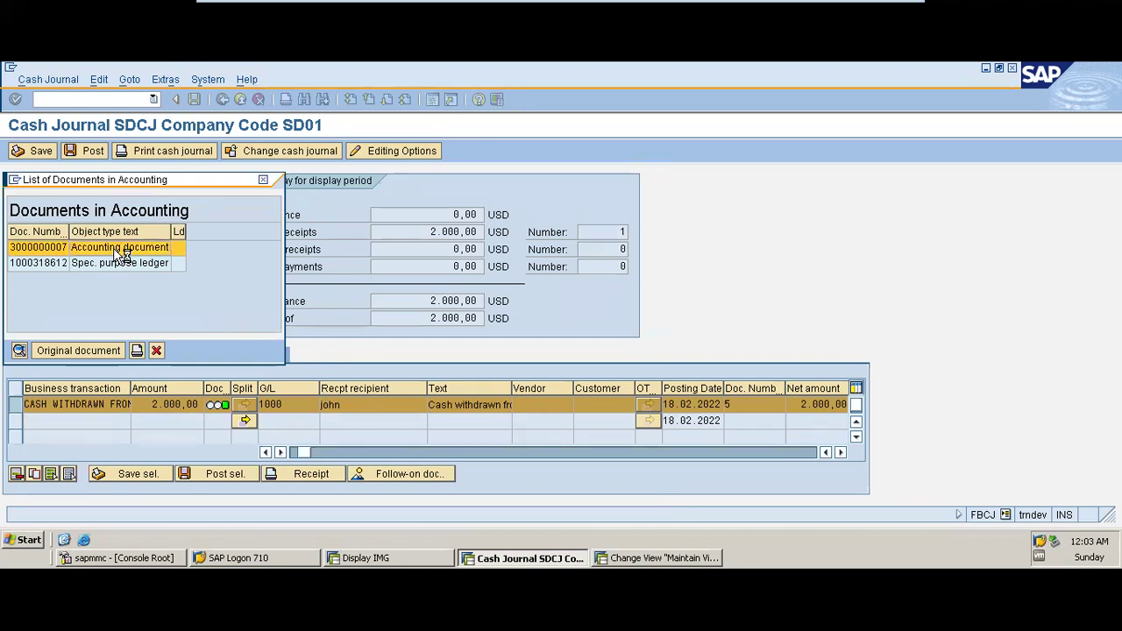
double_click(120, 253)
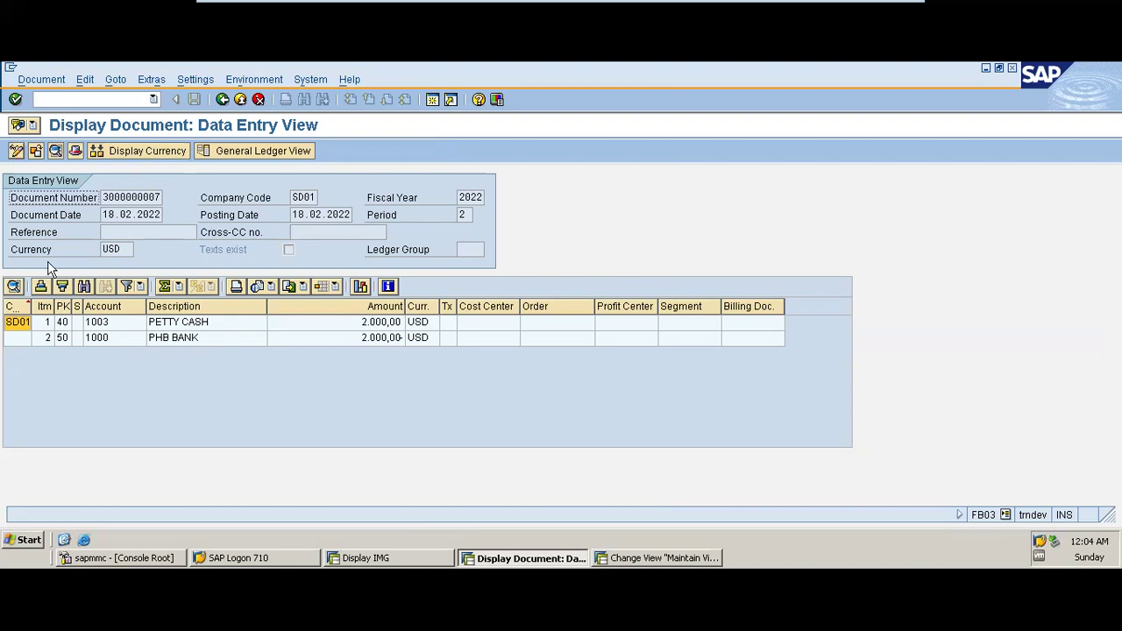
left_click(202, 324)
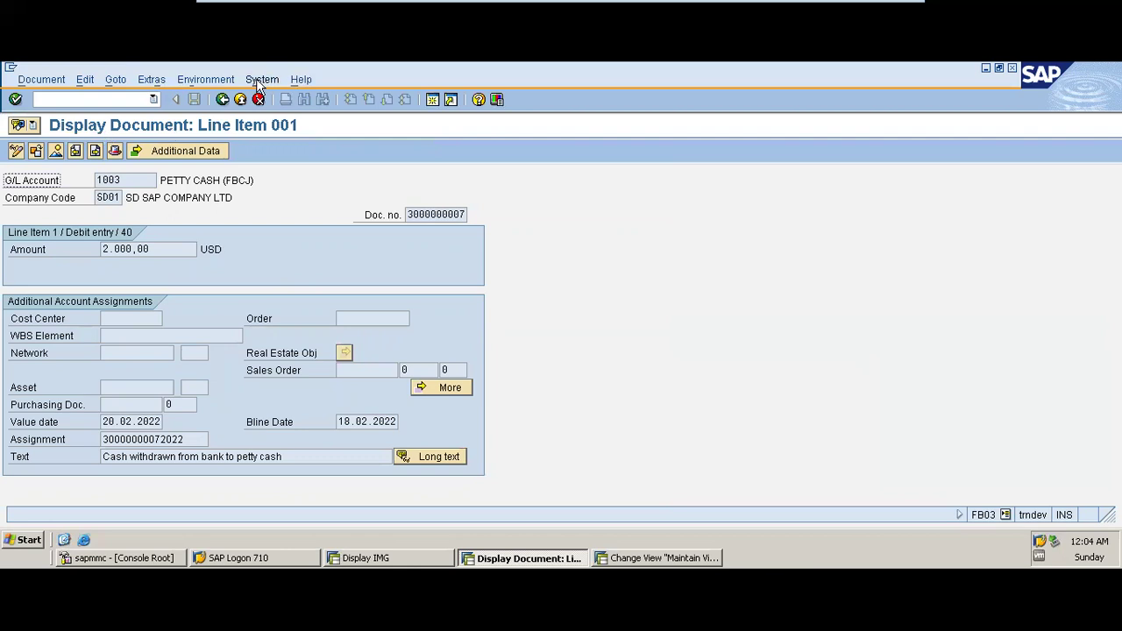
left_click(225, 99)
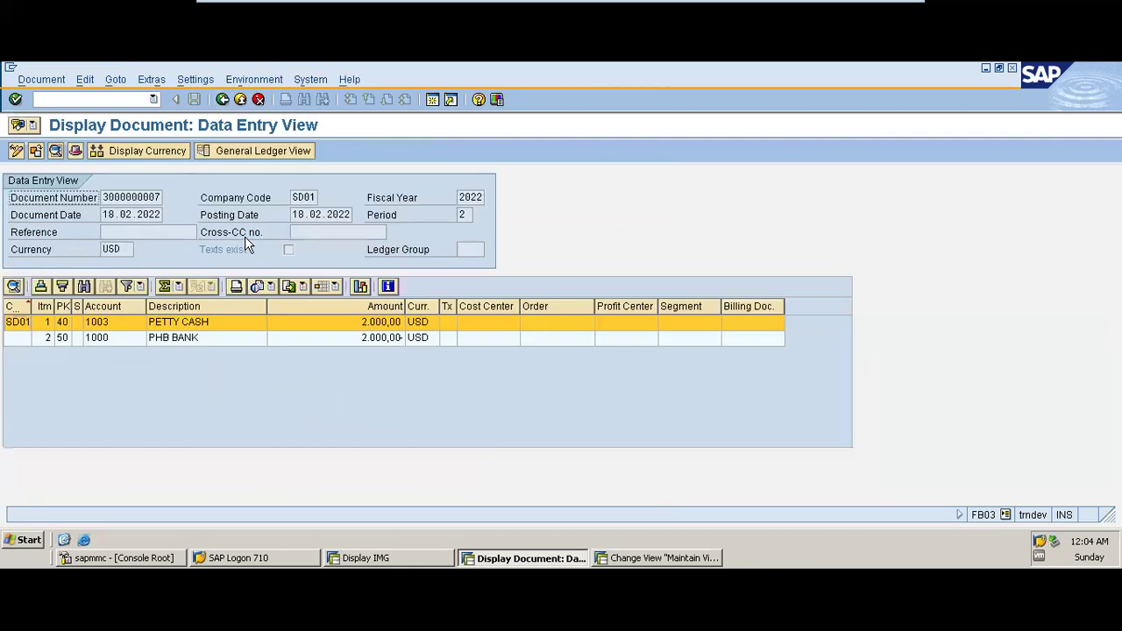
left_click(34, 128)
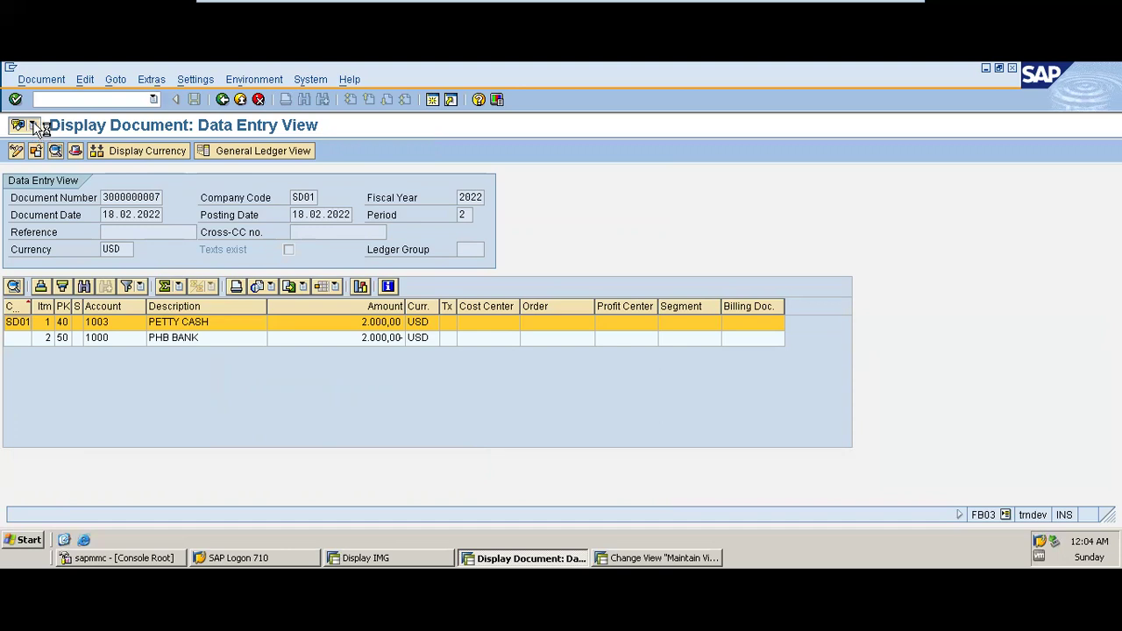
left_click(33, 126)
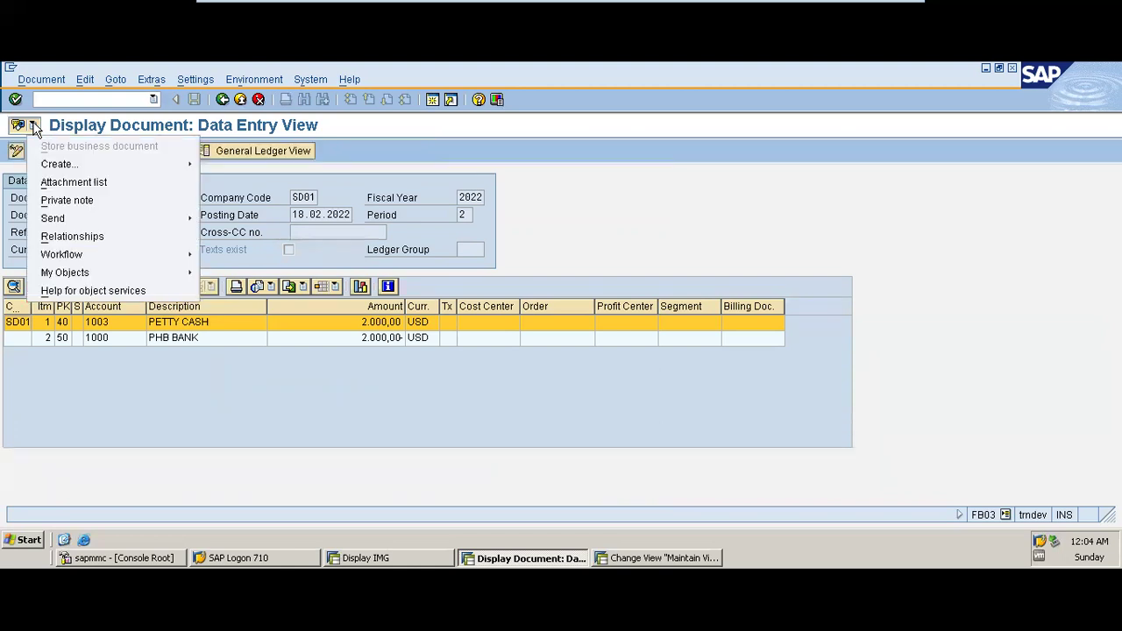
mouse_move(64, 165)
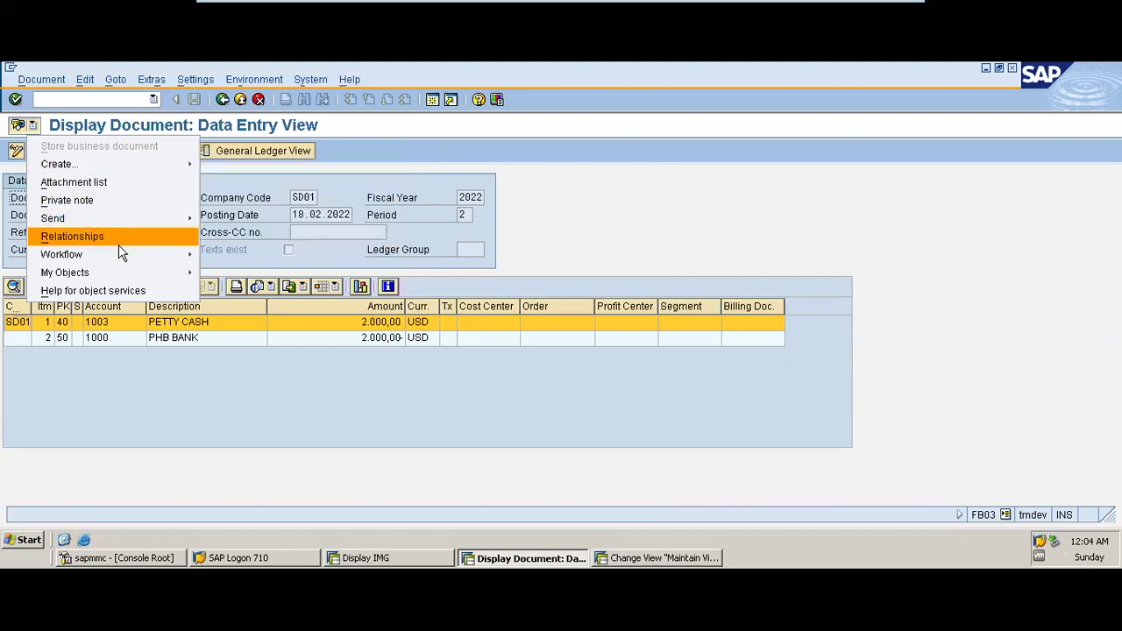
mouse_move(120, 255)
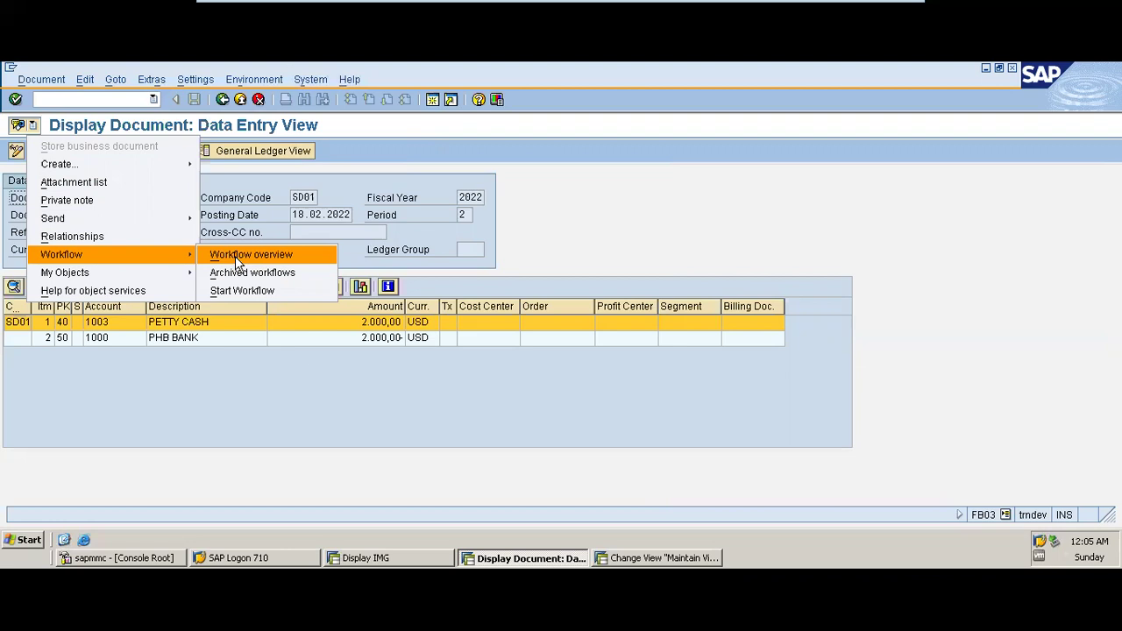
left_click(269, 408)
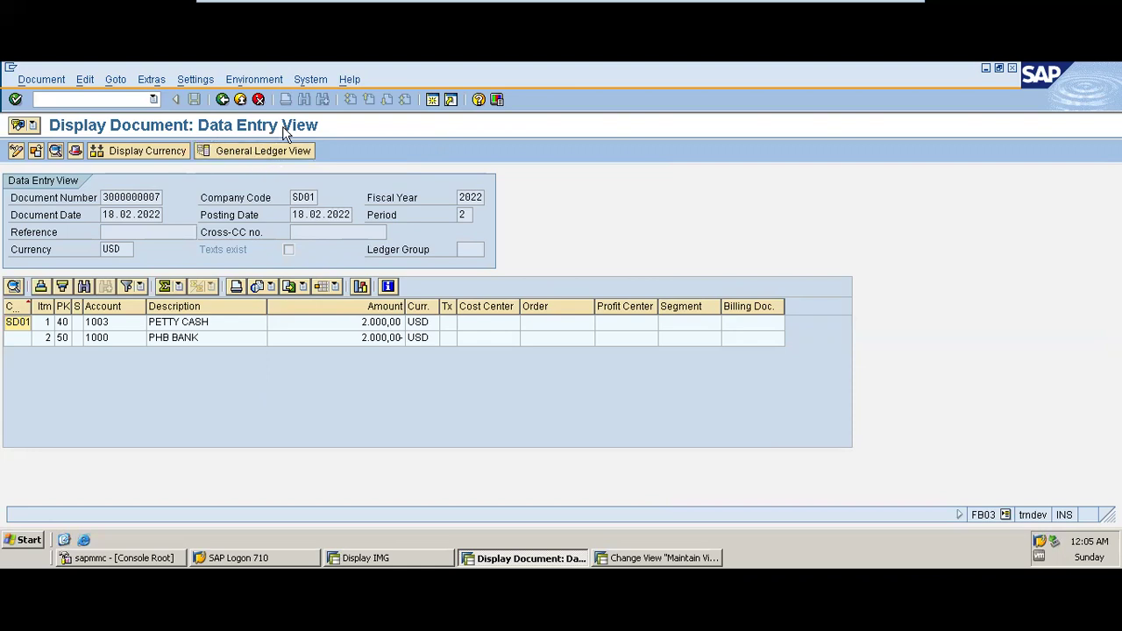
- Examine the accounting document in the General Ledger View and return to the cash journal, closing the document list
left_click(273, 151)
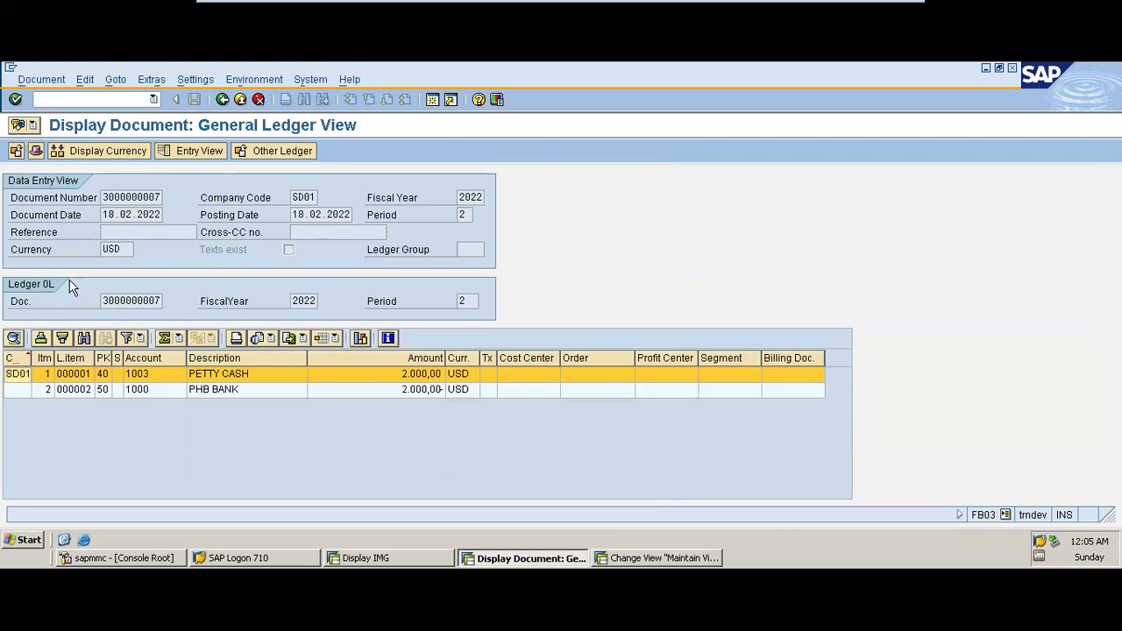
left_click(225, 100)
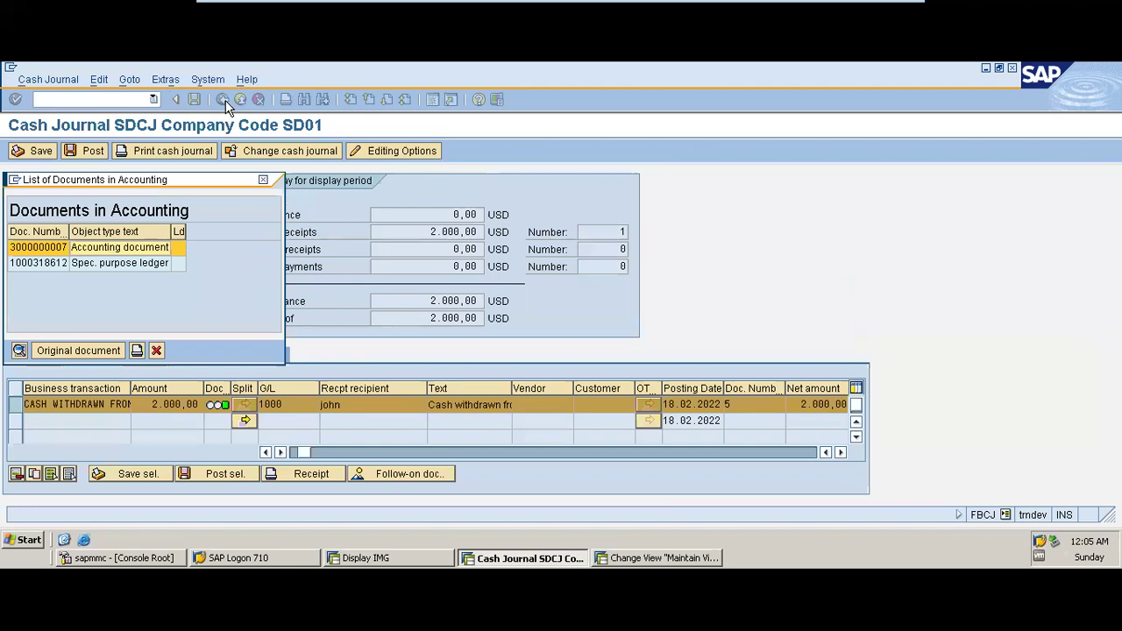
left_click(263, 180)
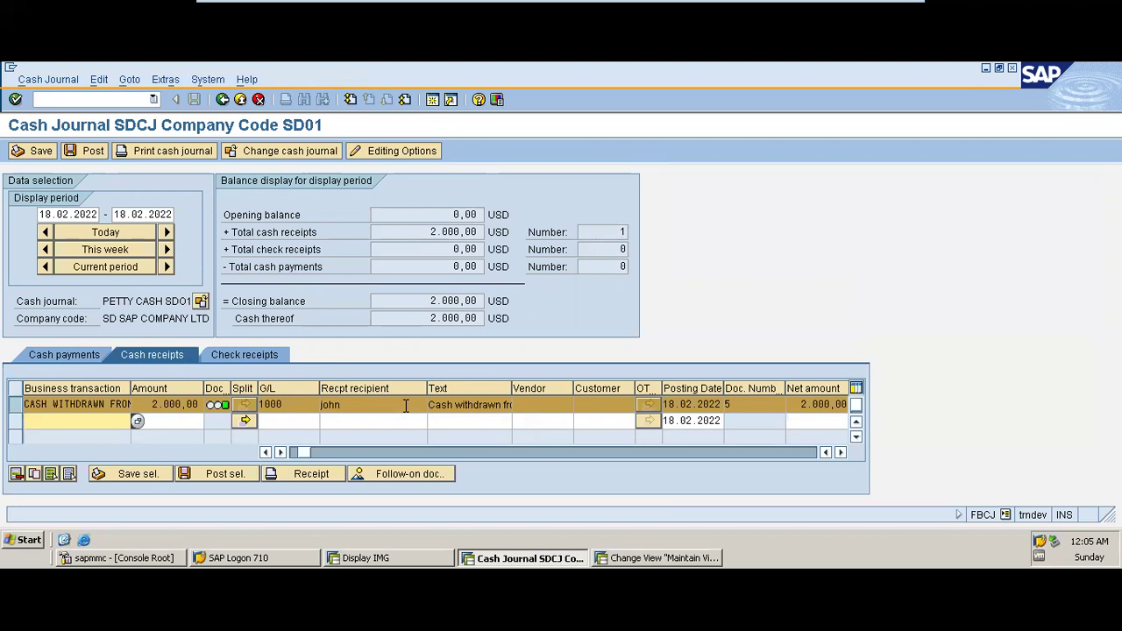
- Switch to PowerPoint to read the "Post cash payments" slide, and return to the SAP cash journal
mouse_move(694, 7)
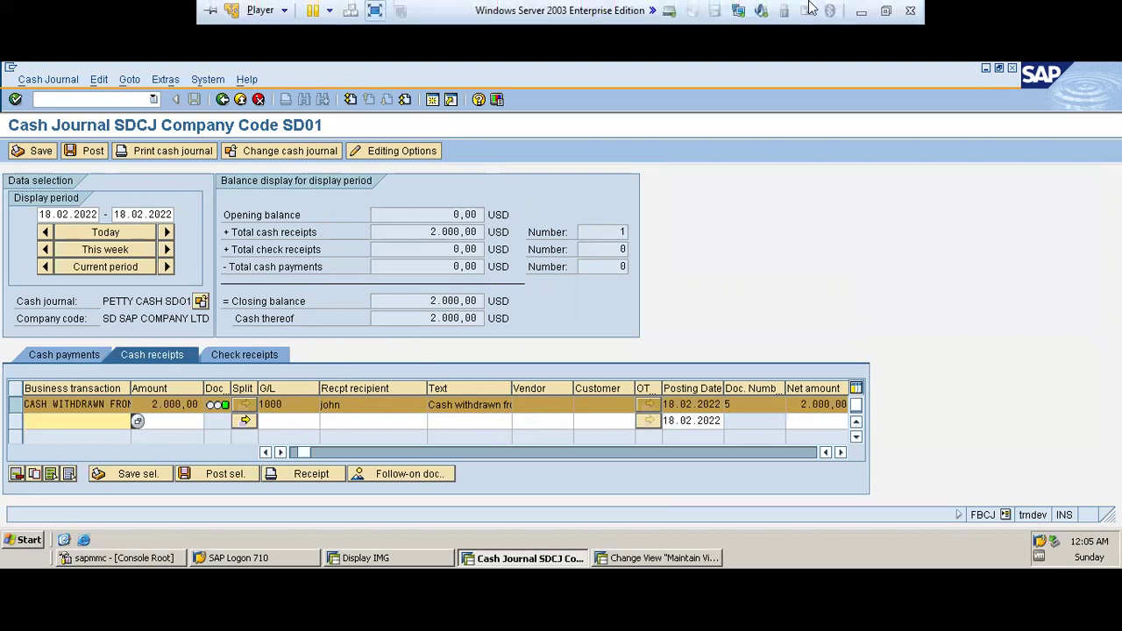
left_click(863, 12)
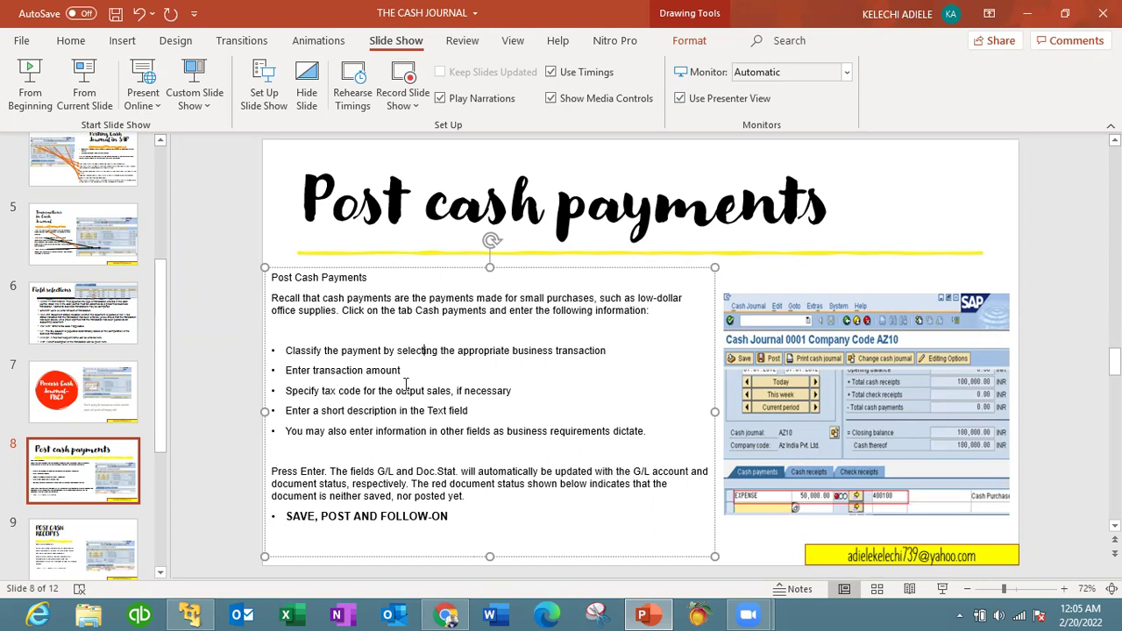
left_click(193, 614)
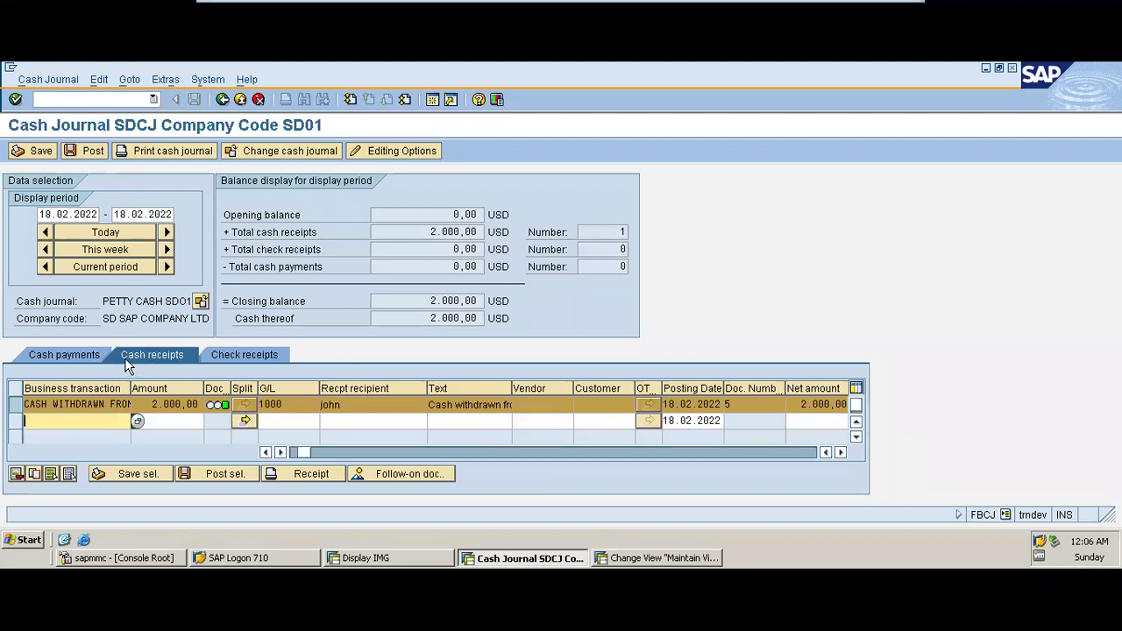
- Enter a cash payment line with the business transaction OFFICE REPAIRS and an amount of 350
left_click(68, 356)
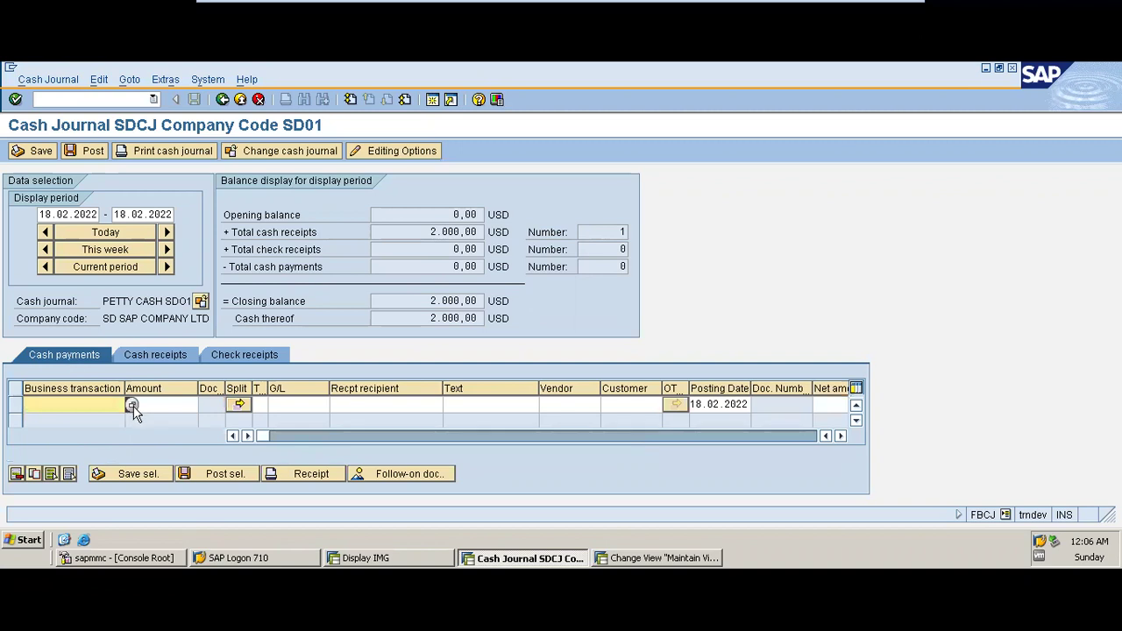
left_click(131, 405)
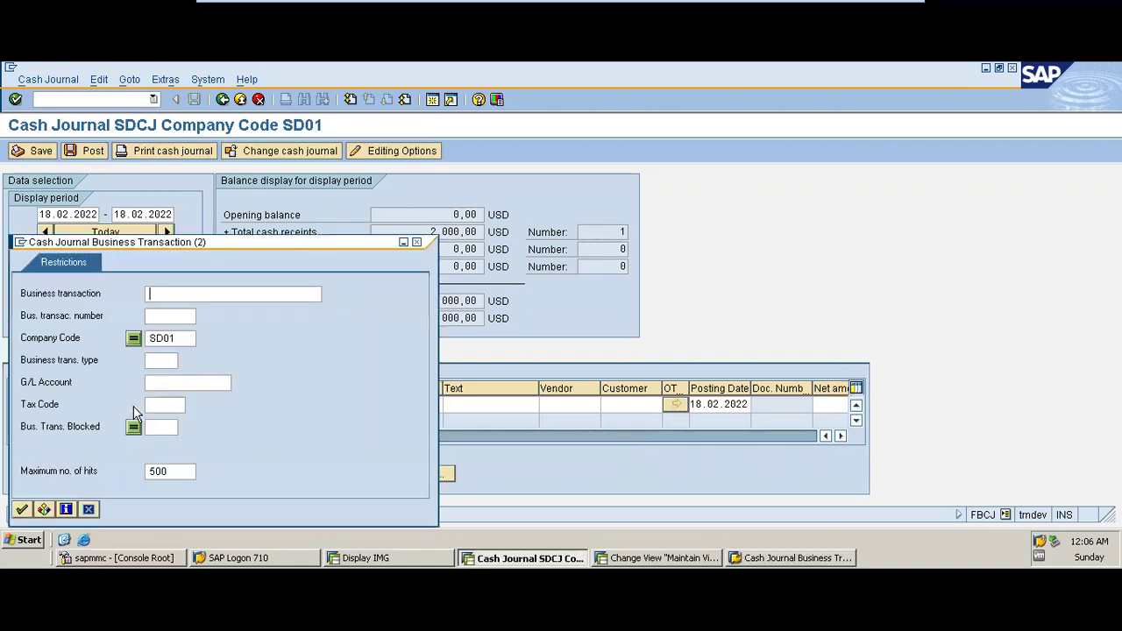
left_click(22, 510)
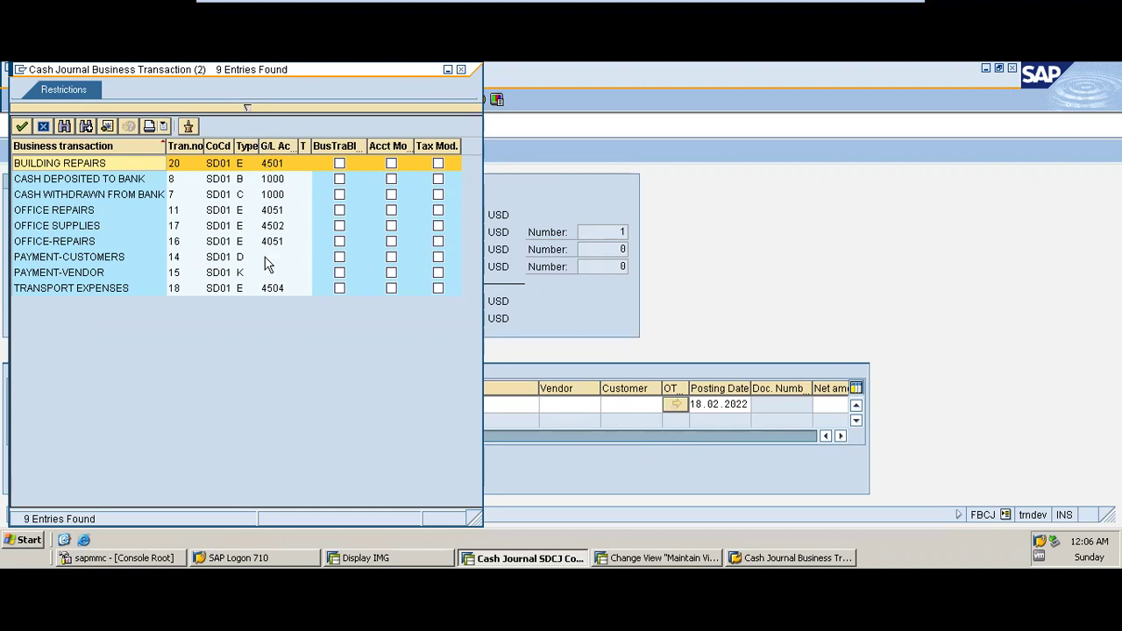
double_click(79, 212)
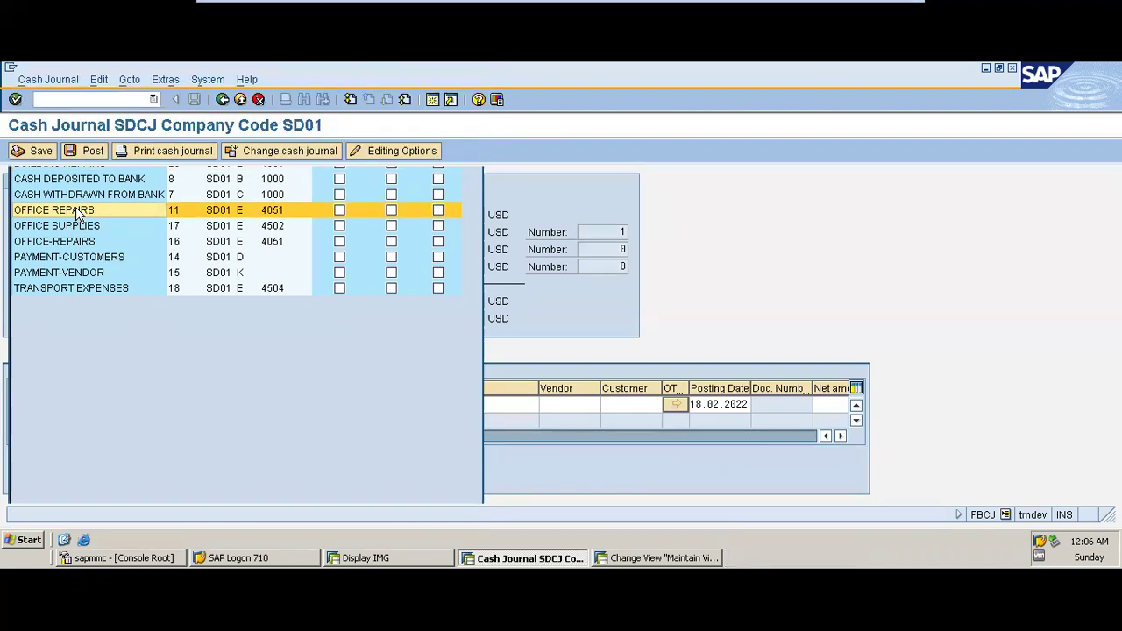
left_click(173, 403)
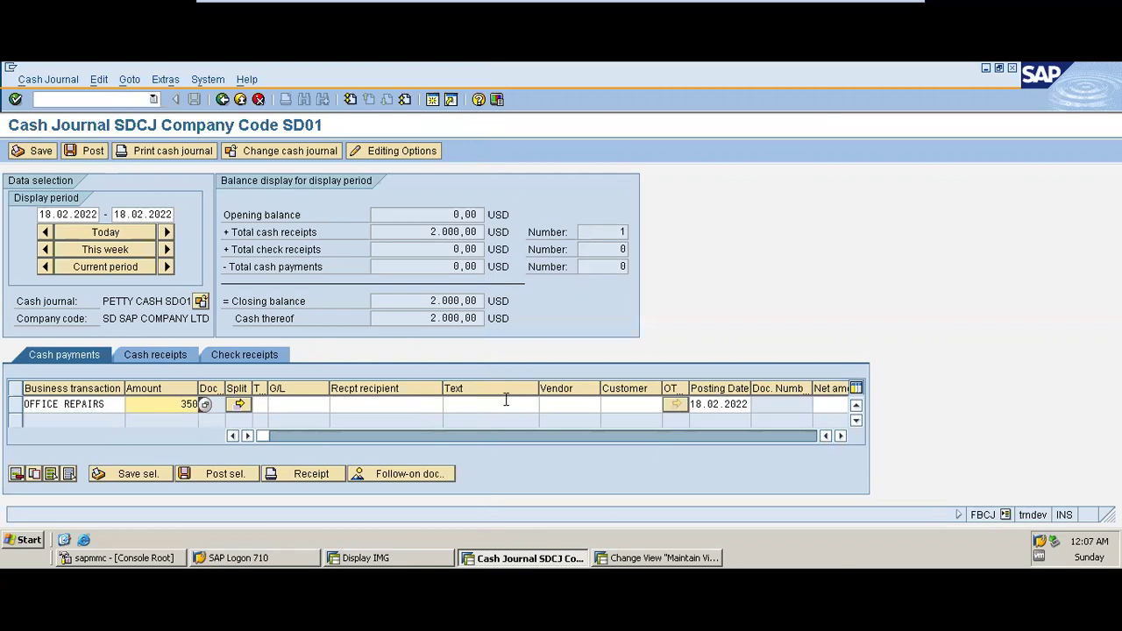
key("Return")
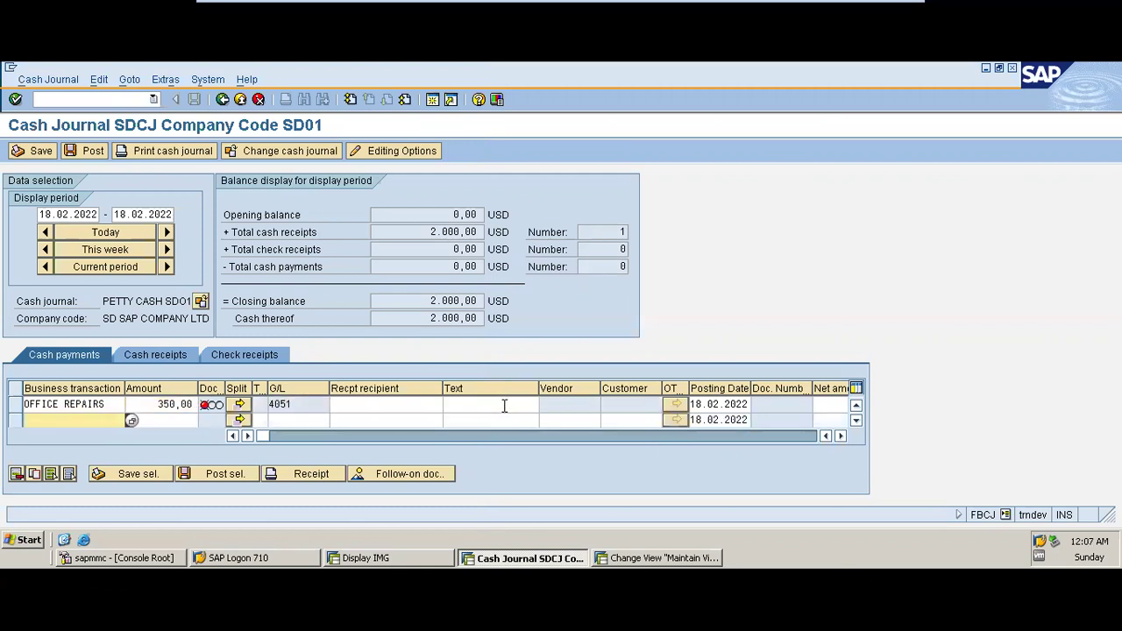
- Fill in the receipt recipient's name and the text "Repair of Office root" on the office repairs payment line
left_click(491, 406)
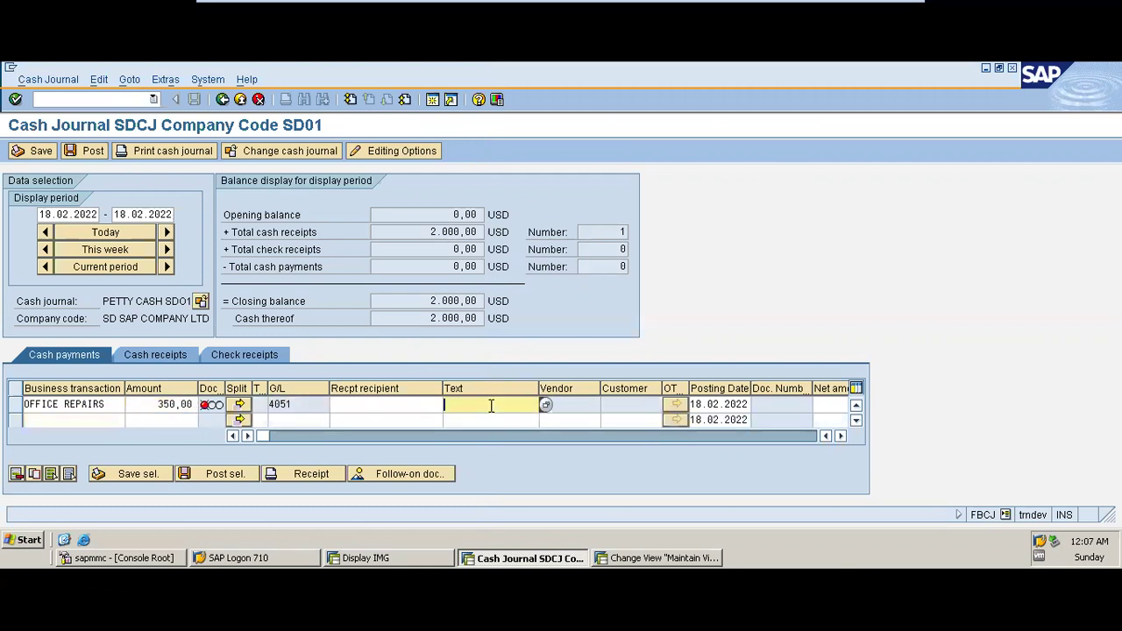
left_click(427, 403)
type("James")
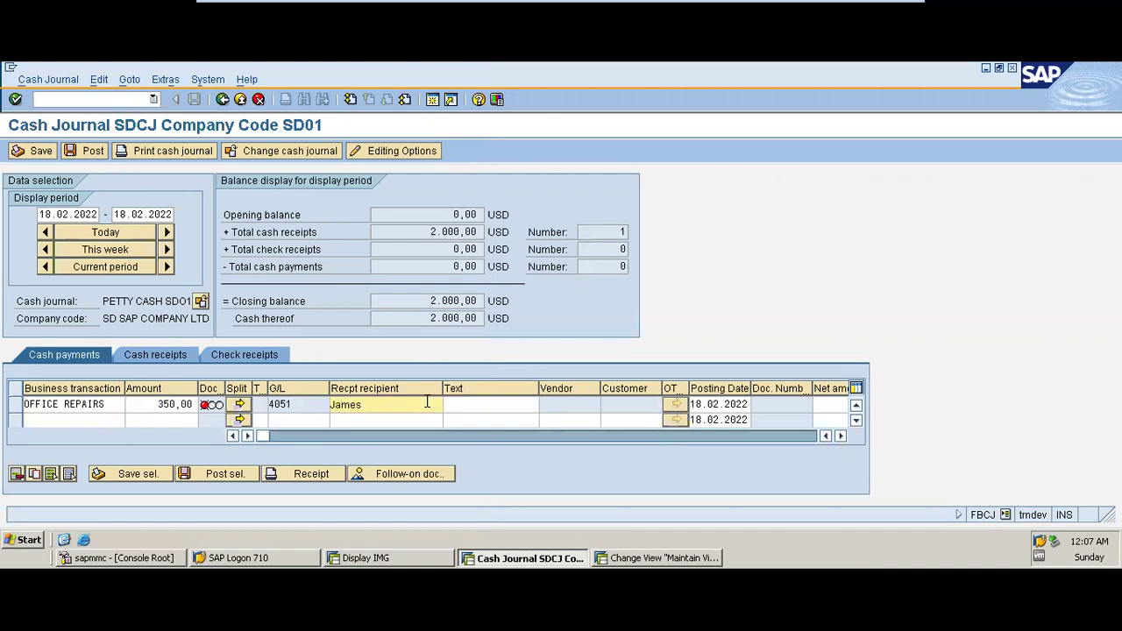
key("Tab")
type("Repai")
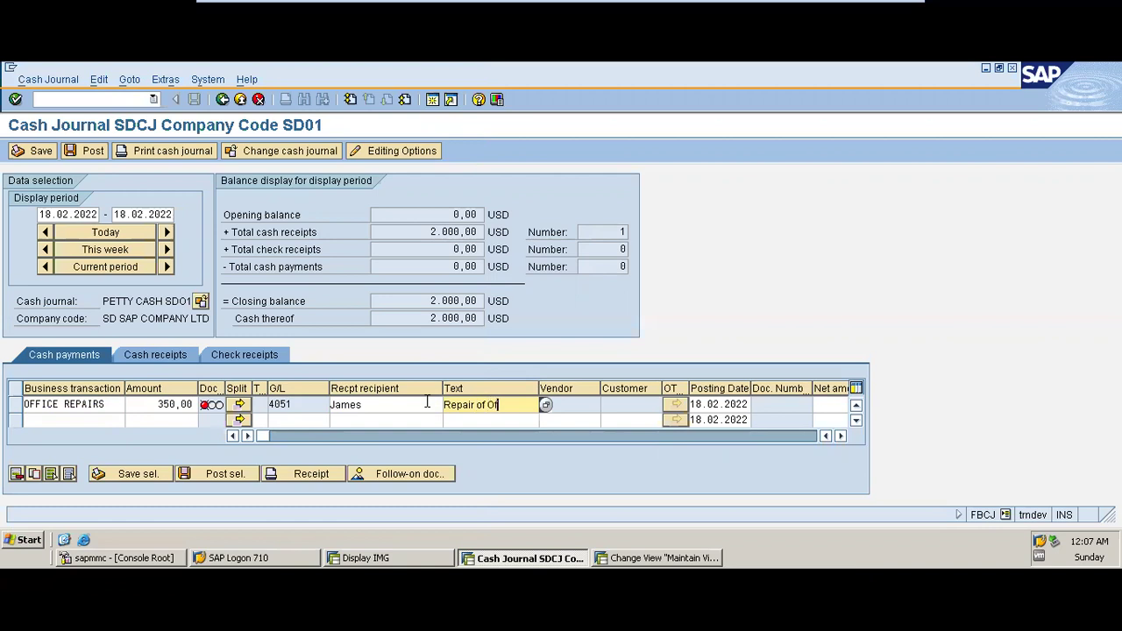
type("r of Office root")
key("Return")
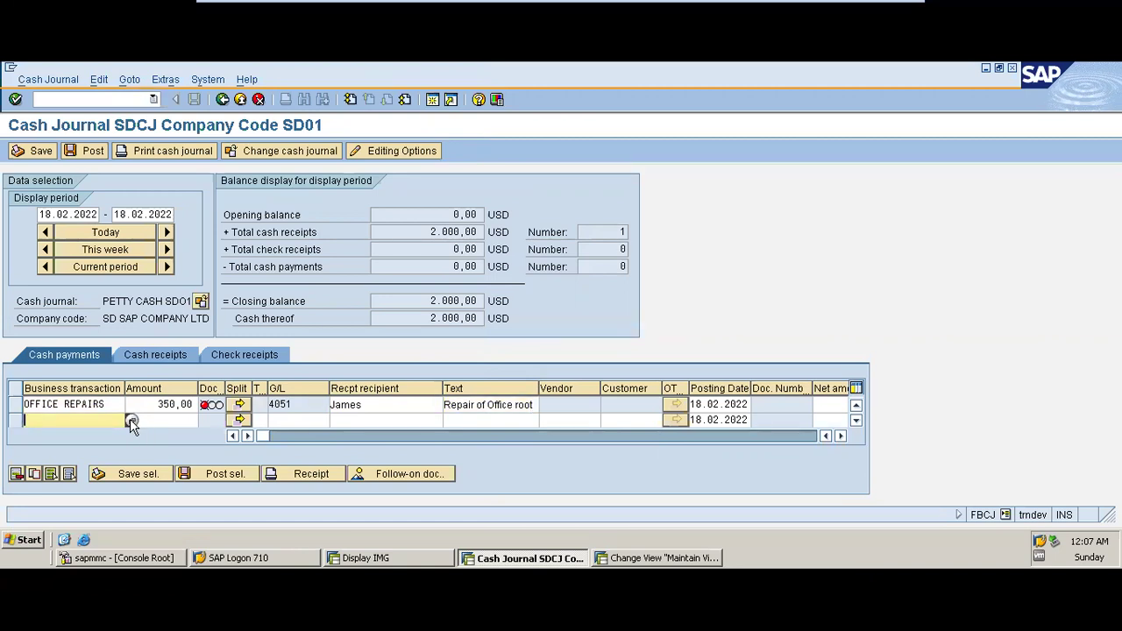
- Add a second cash payment line with the business transaction TRANSPORT EXPENSES and an amount of 100
left_click(130, 421)
left_click(21, 509)
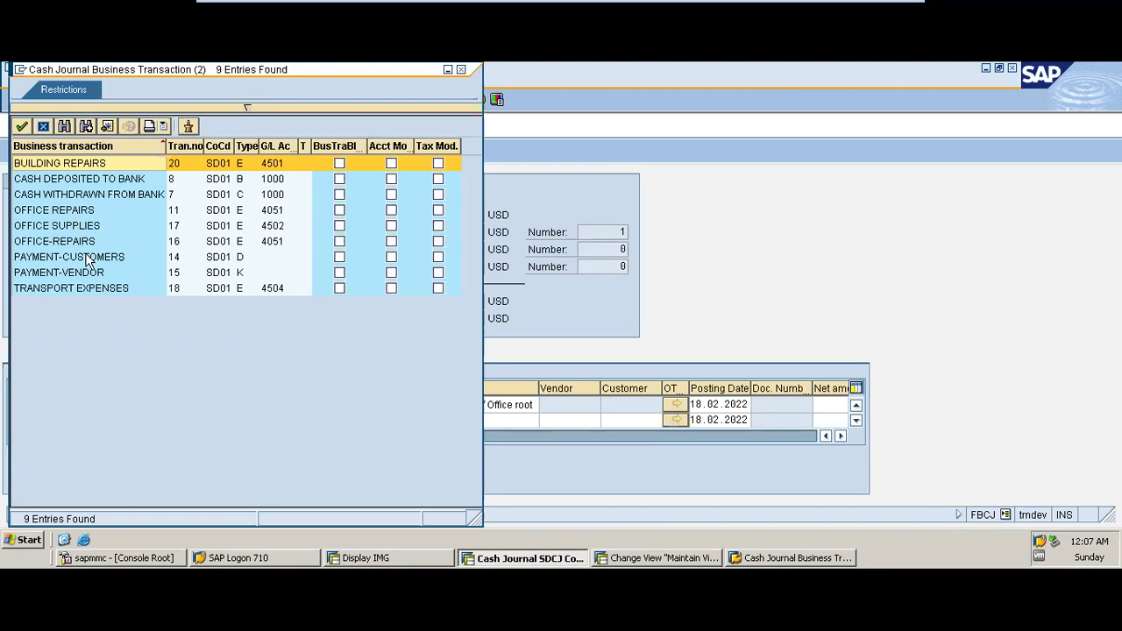
double_click(92, 288)
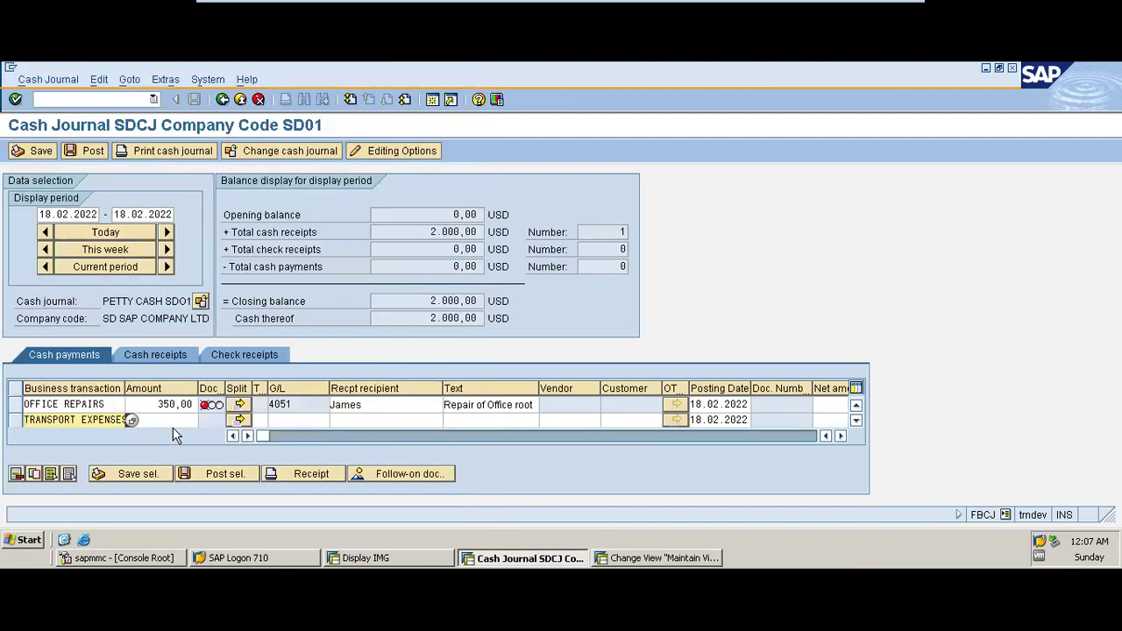
left_click(173, 420)
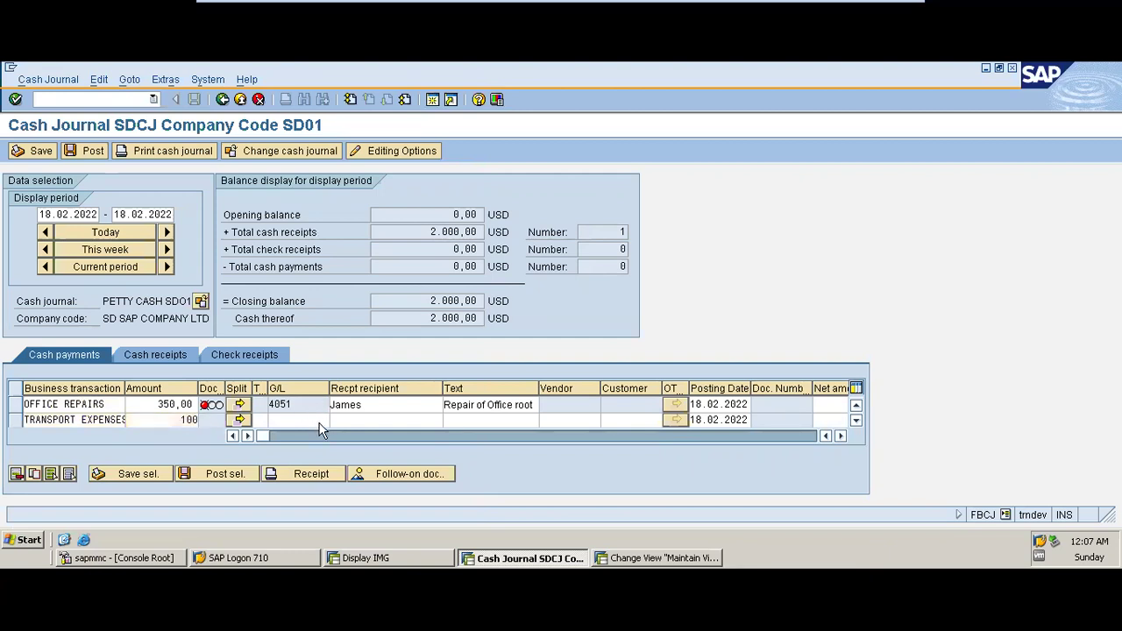
key("Return")
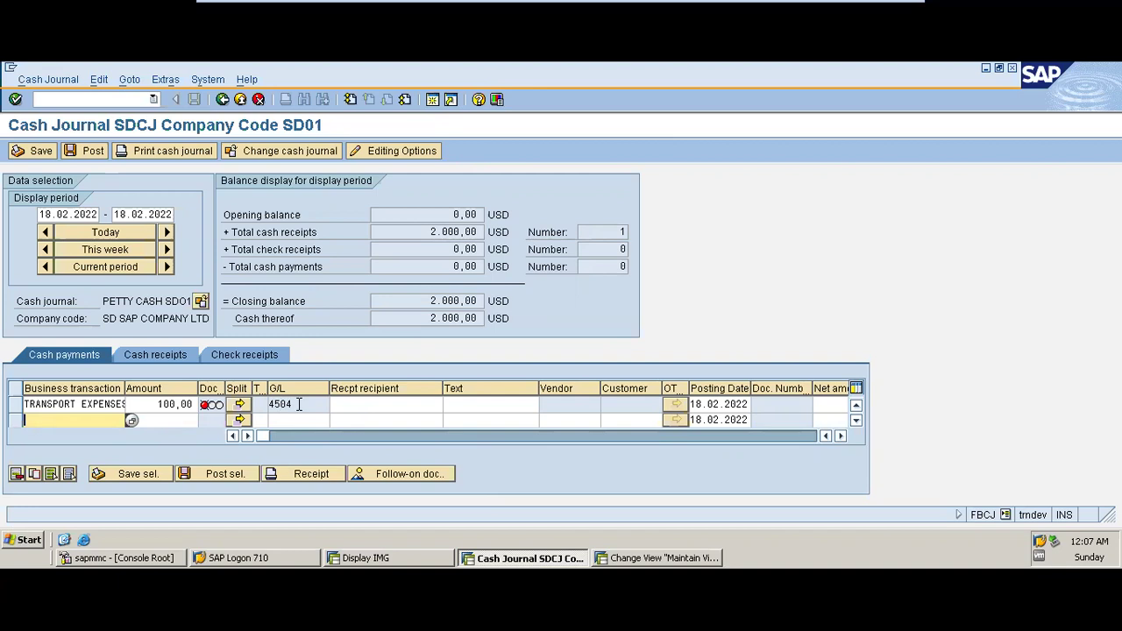
- Enter the text "Local transport Expenses" on the transport expenses payment line
left_click(458, 405)
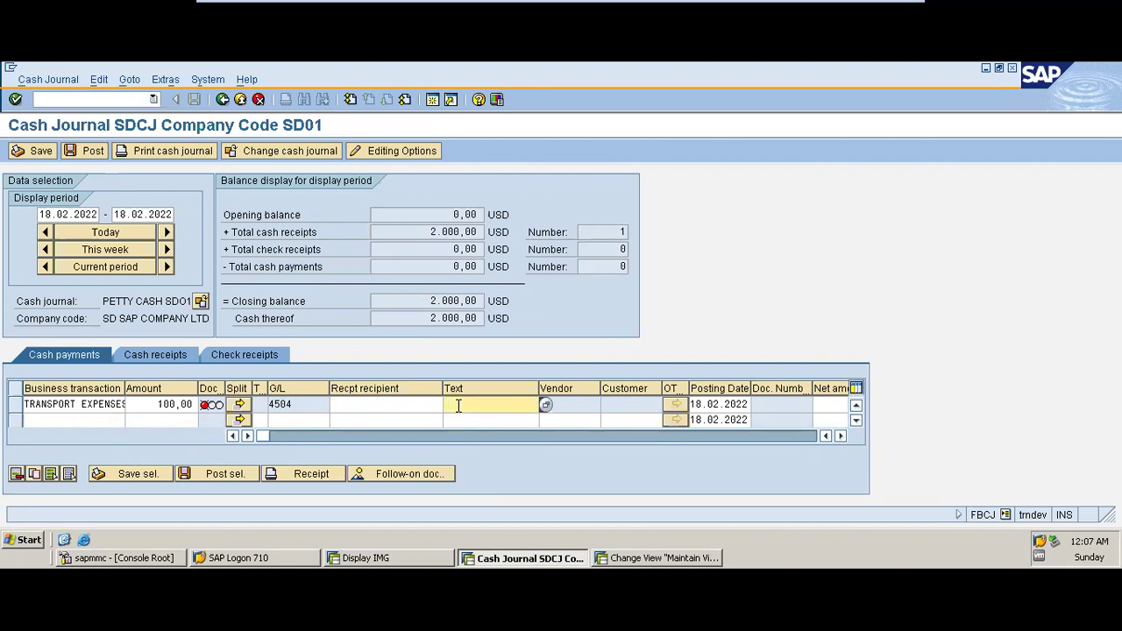
type("Loca")
type("l transport E")
type("xpenses")
key("Return")
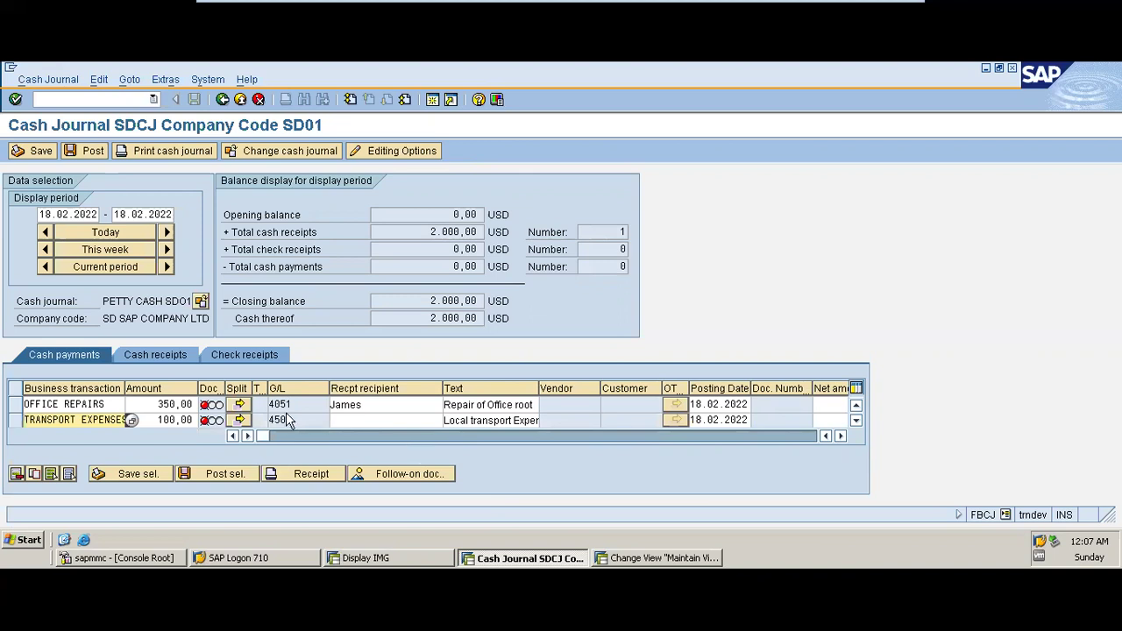
- Select the office repairs and transport expenses payment lines and save them in the cash journal
left_click(15, 405)
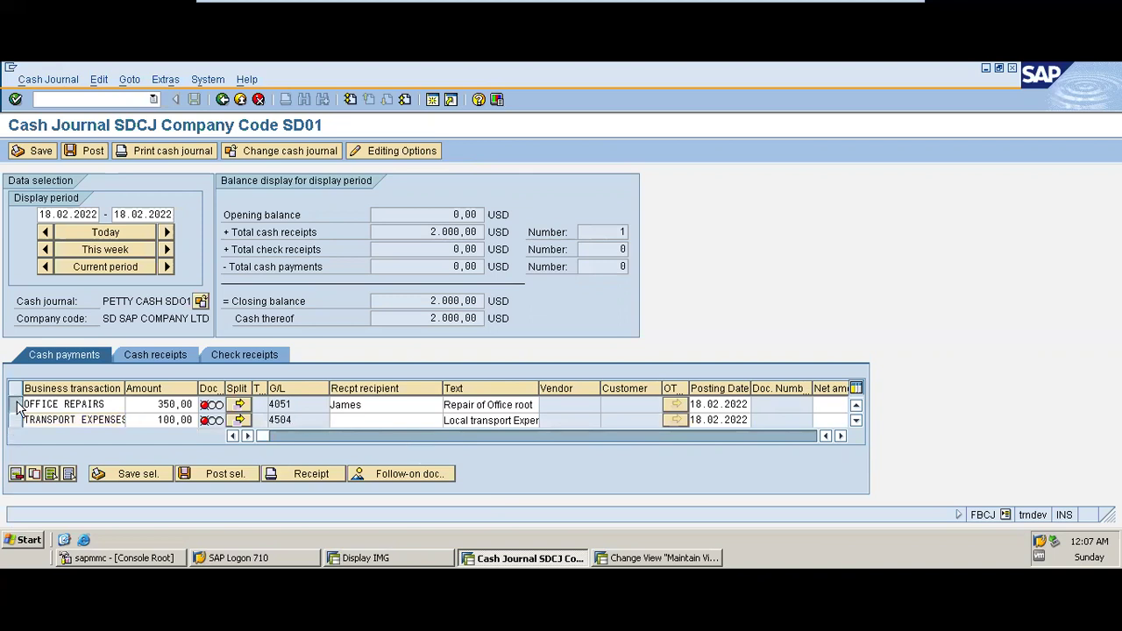
left_click(16, 421)
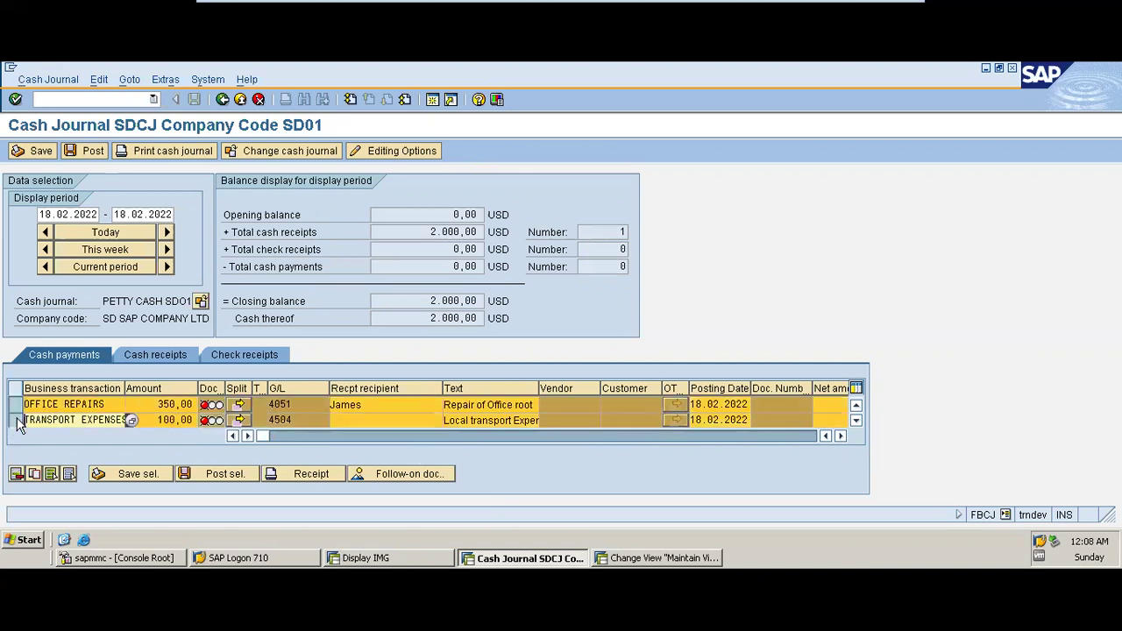
left_click(150, 475)
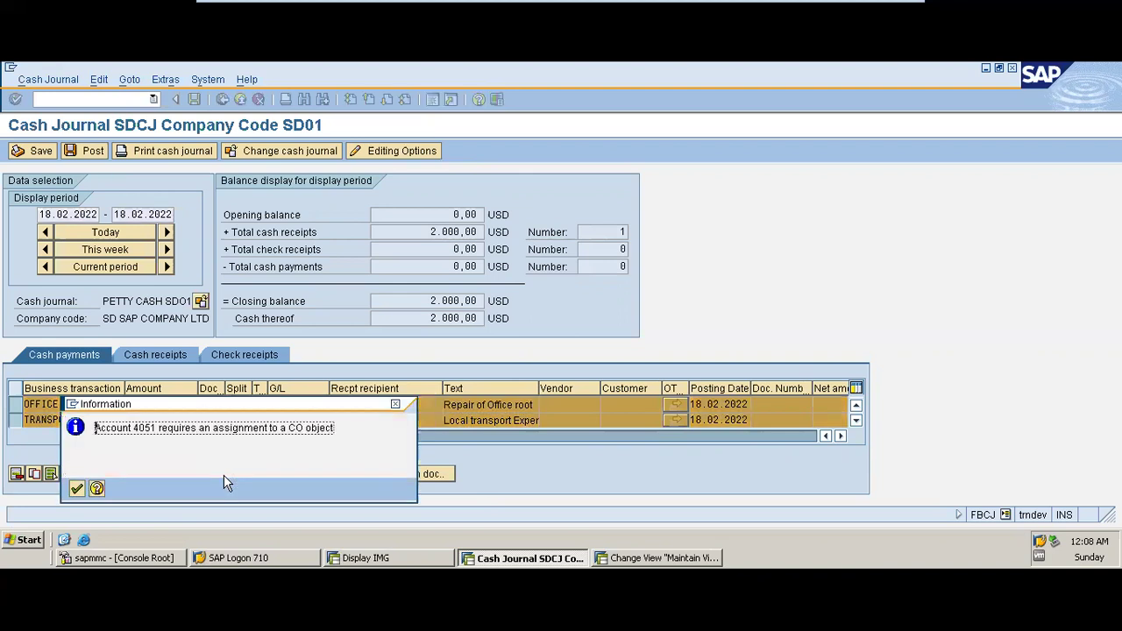
left_click(77, 489)
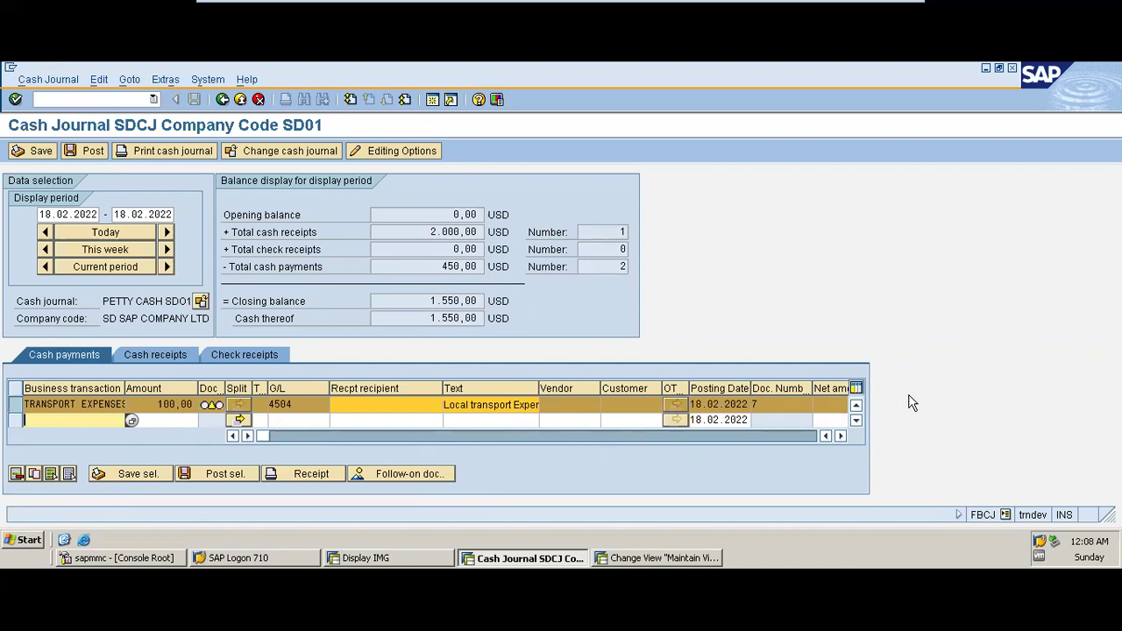
- Assign the P/R COST cost center SDSAP-PR to the office repairs payment line
left_click(857, 407)
left_click(299, 405)
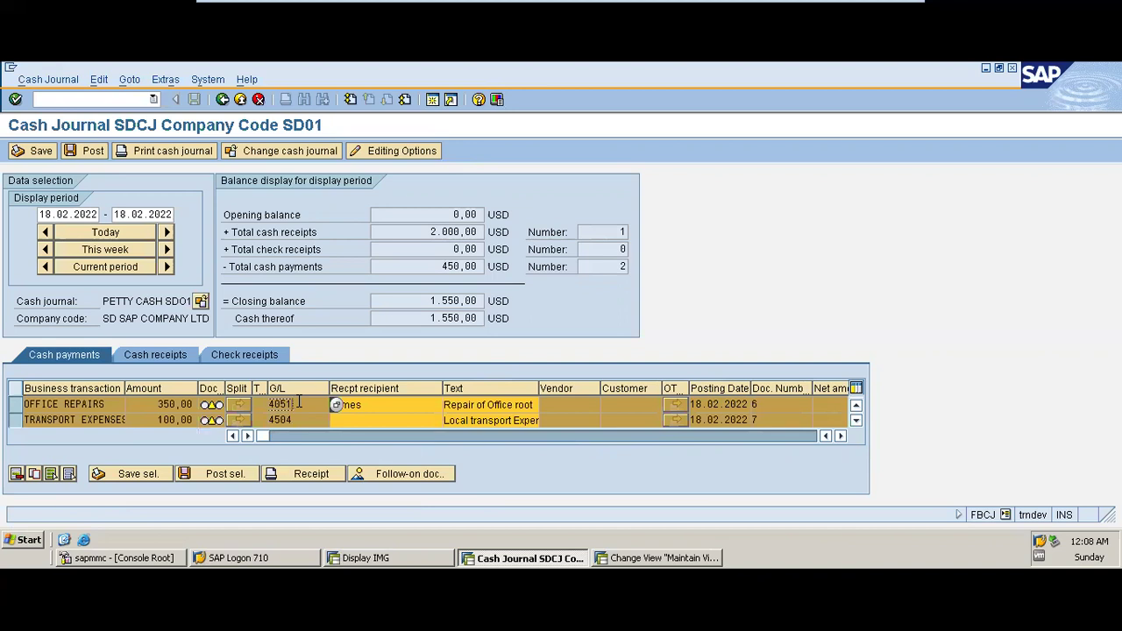
scroll(299, 405, "down", 1)
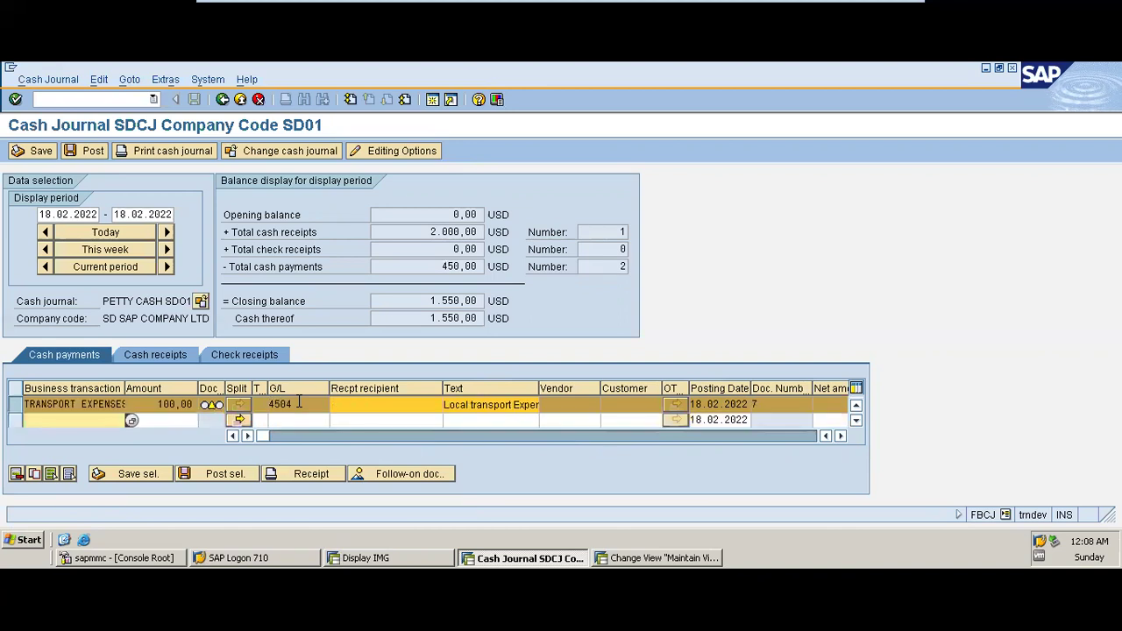
left_click(856, 407)
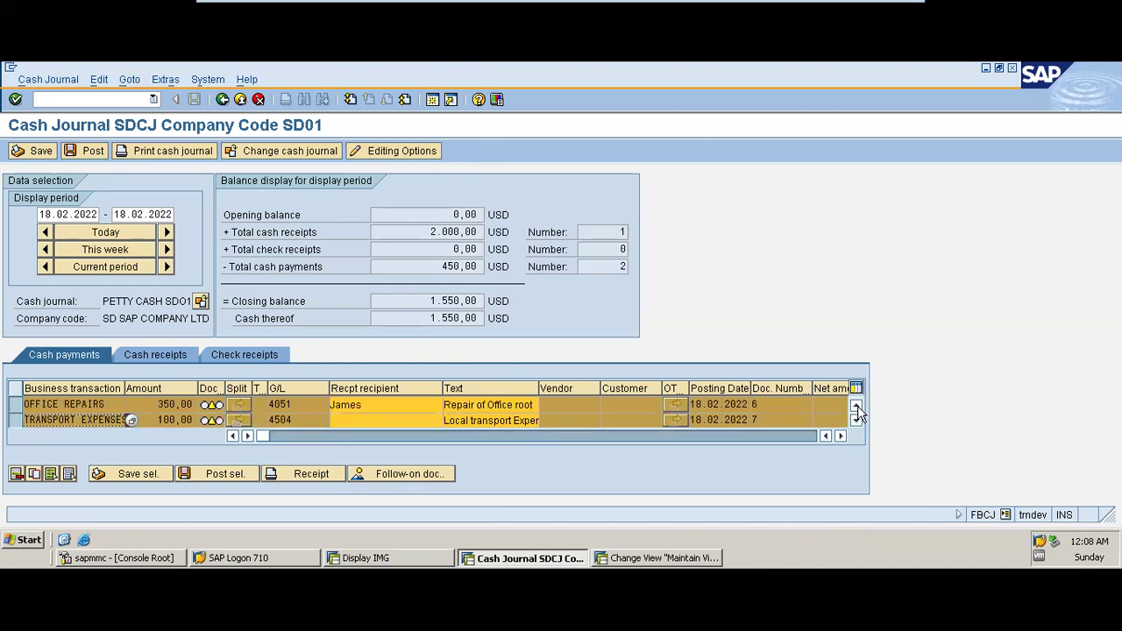
left_click(300, 406)
key("Tab")
key("Tab")
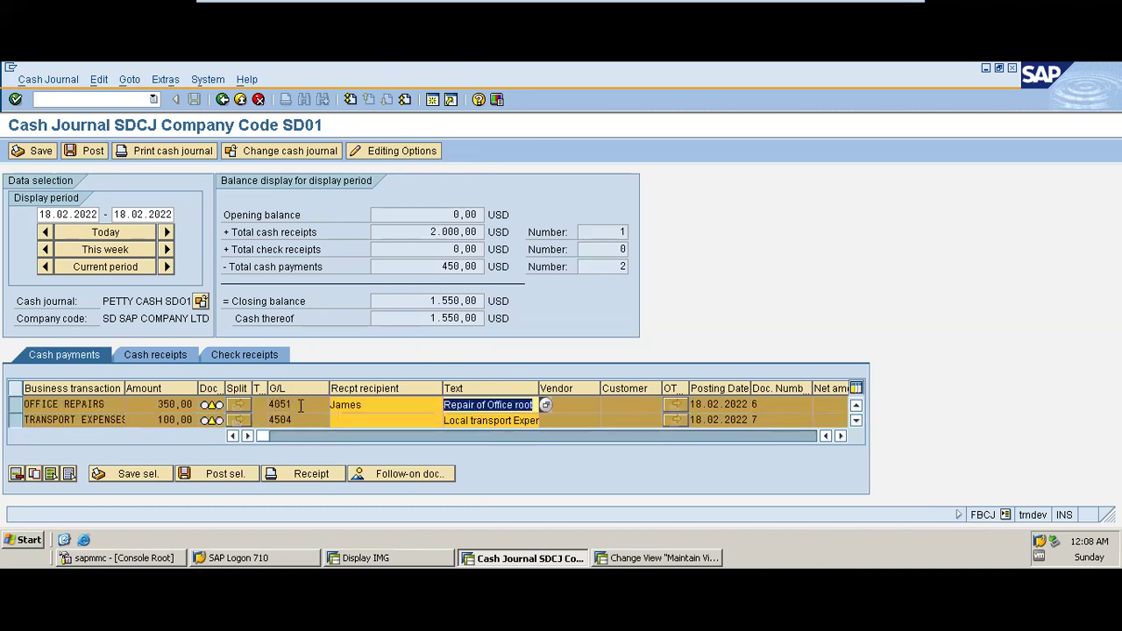
key("Tab")
key("Tab")
key("Tab")
key("Tab")
key("Tab")
key("Tab")
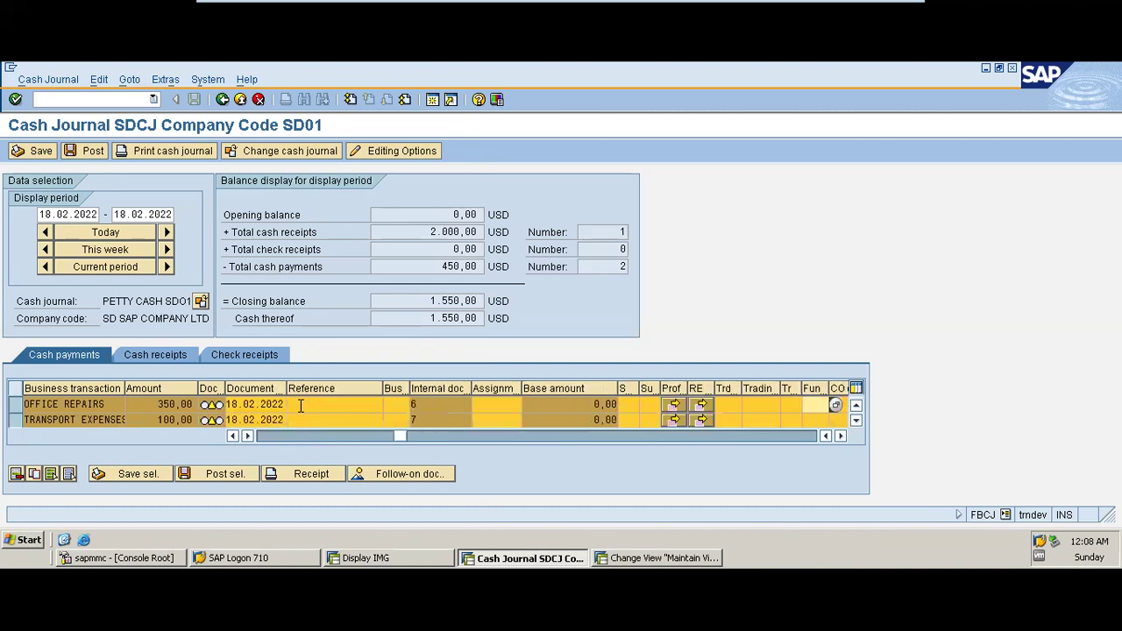
key("Tab")
key("Tab")
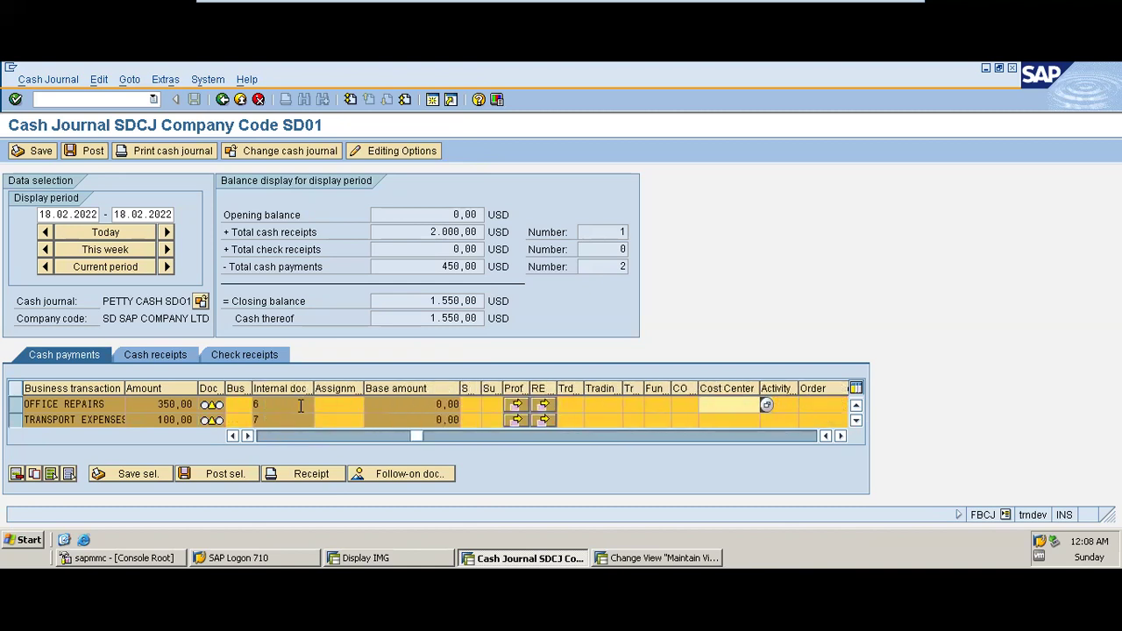
left_click(768, 403)
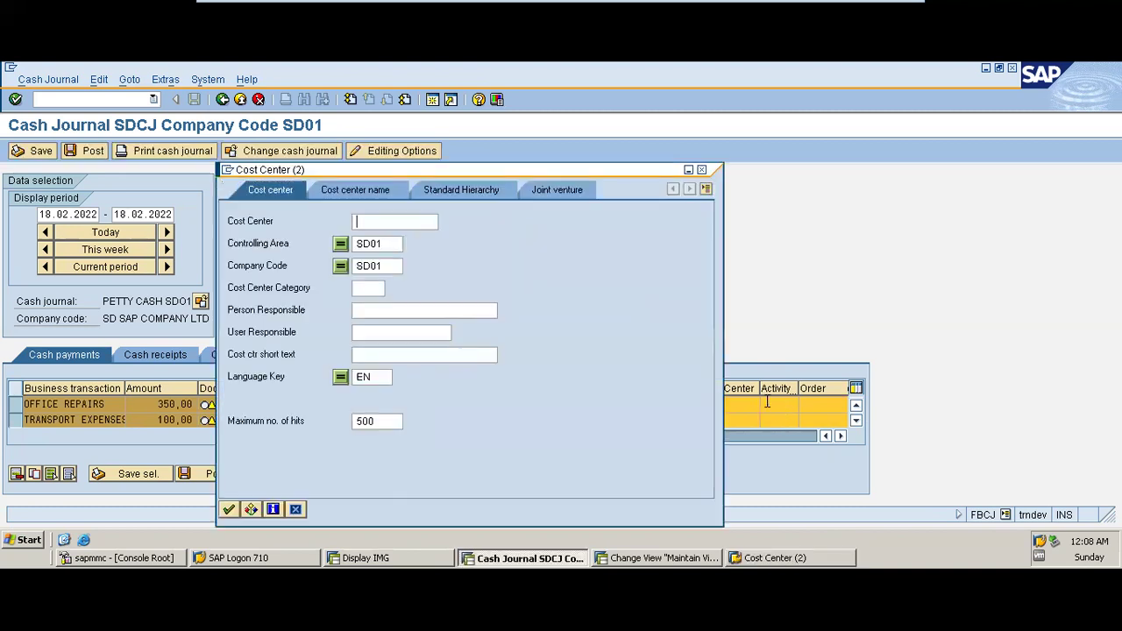
left_click(228, 509)
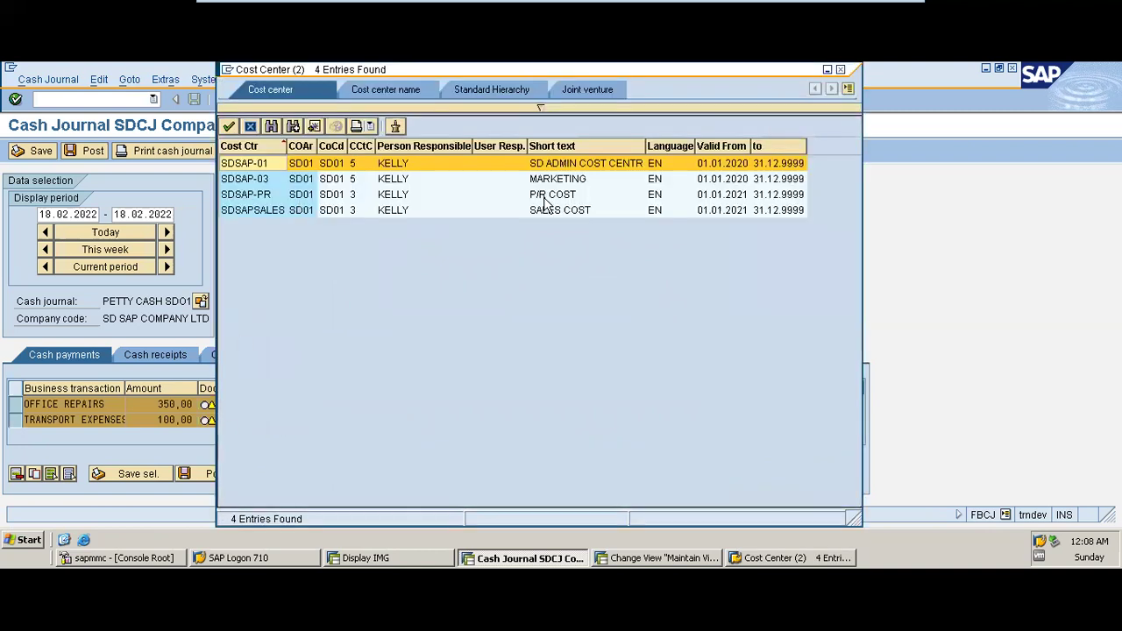
double_click(556, 195)
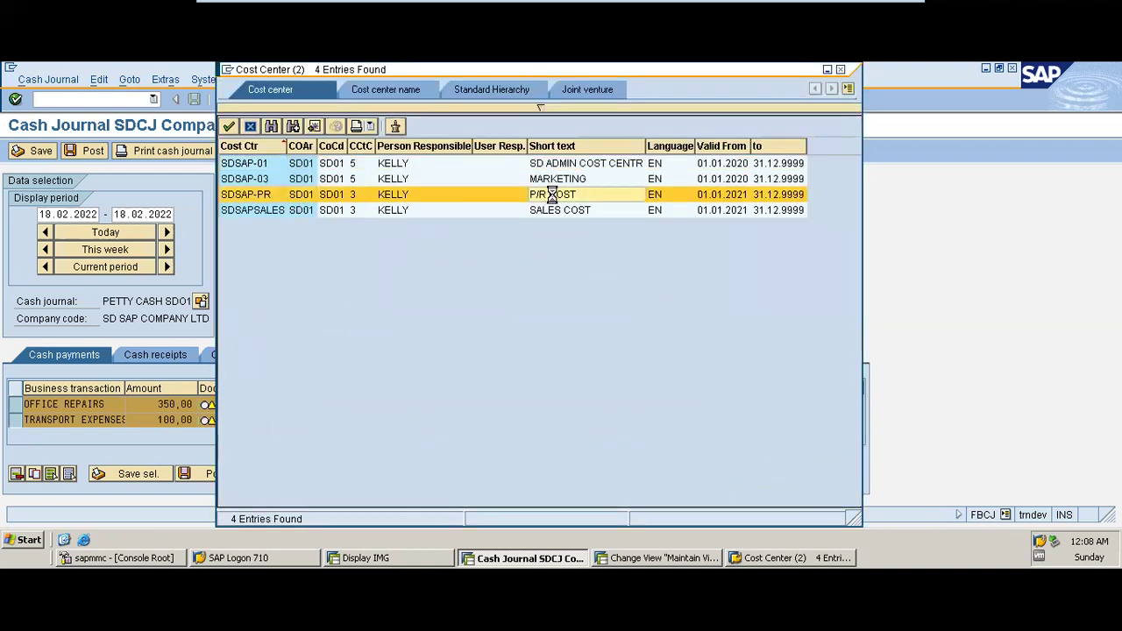
key("Return")
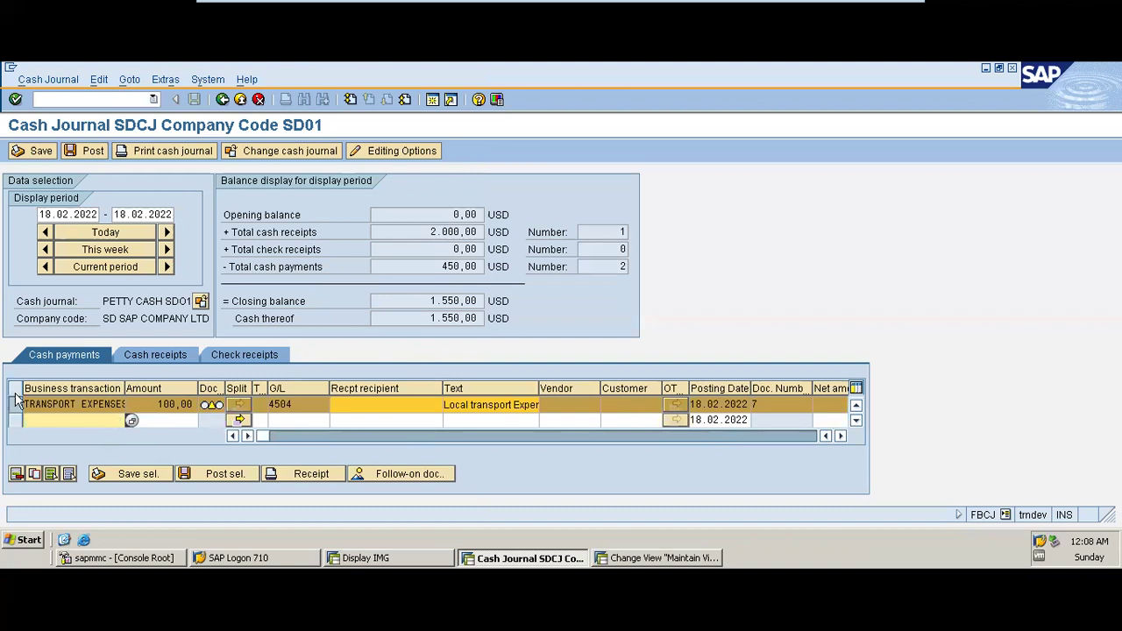
- Post the selected office repairs and transport expenses payments
left_click(225, 478)
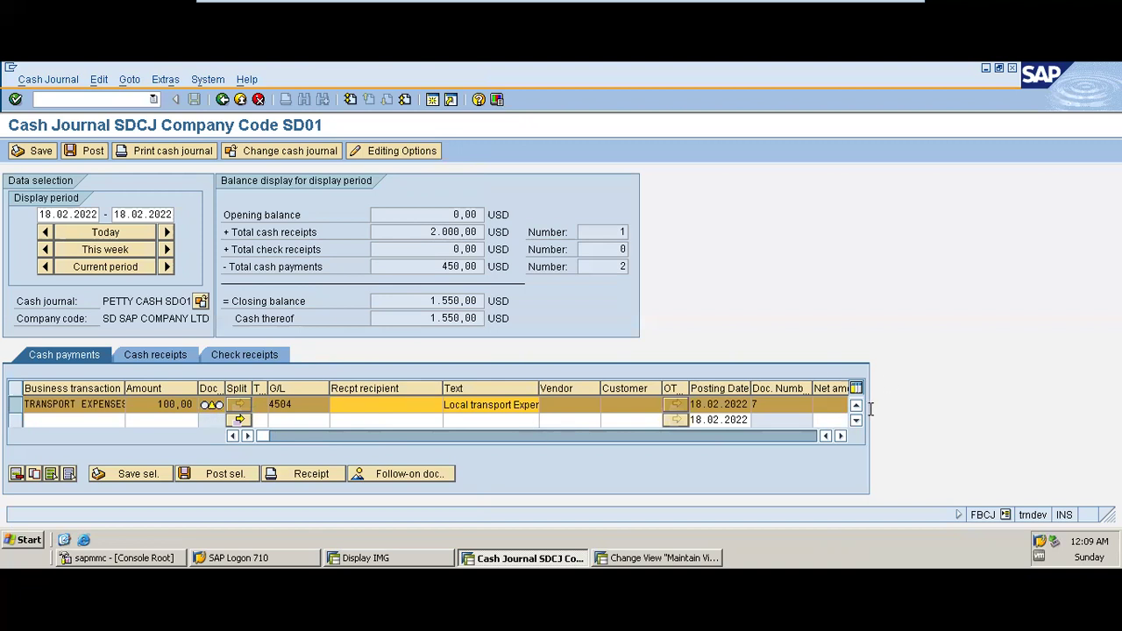
key("Return")
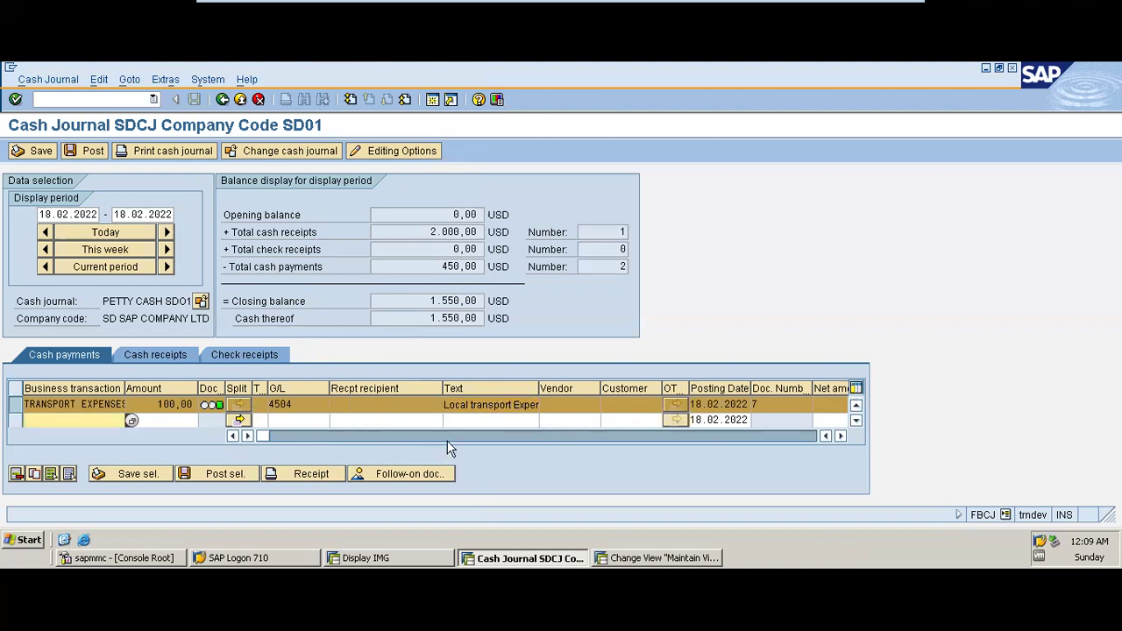
left_click(857, 408)
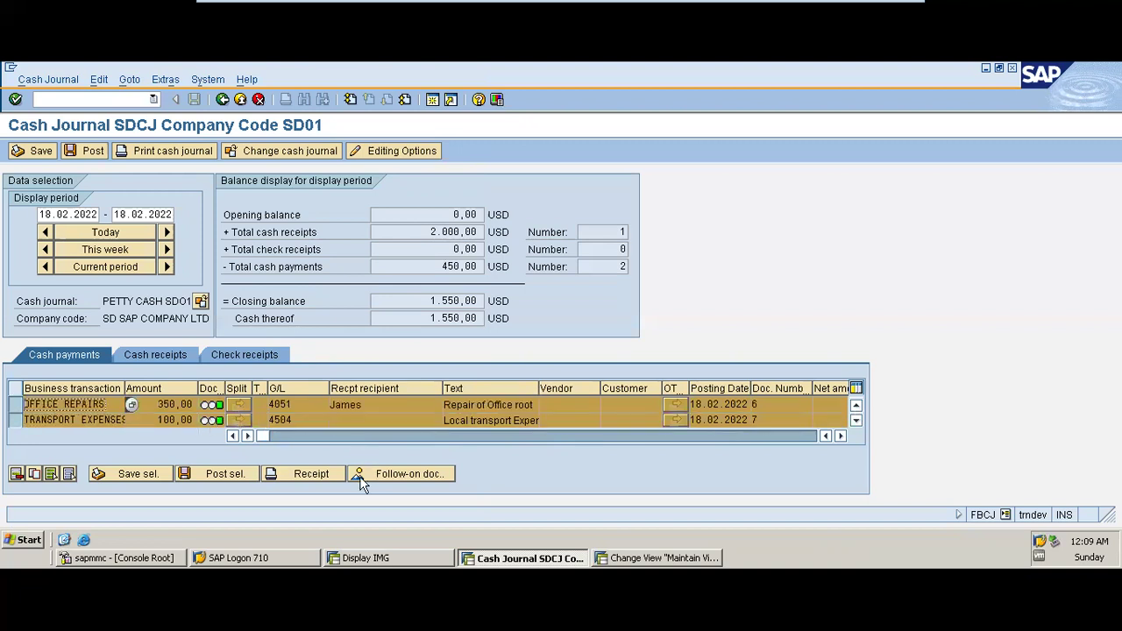
- Keep only the office repairs payment selected, review its receipt in the print preview, and return to the cash journal
left_click(20, 429)
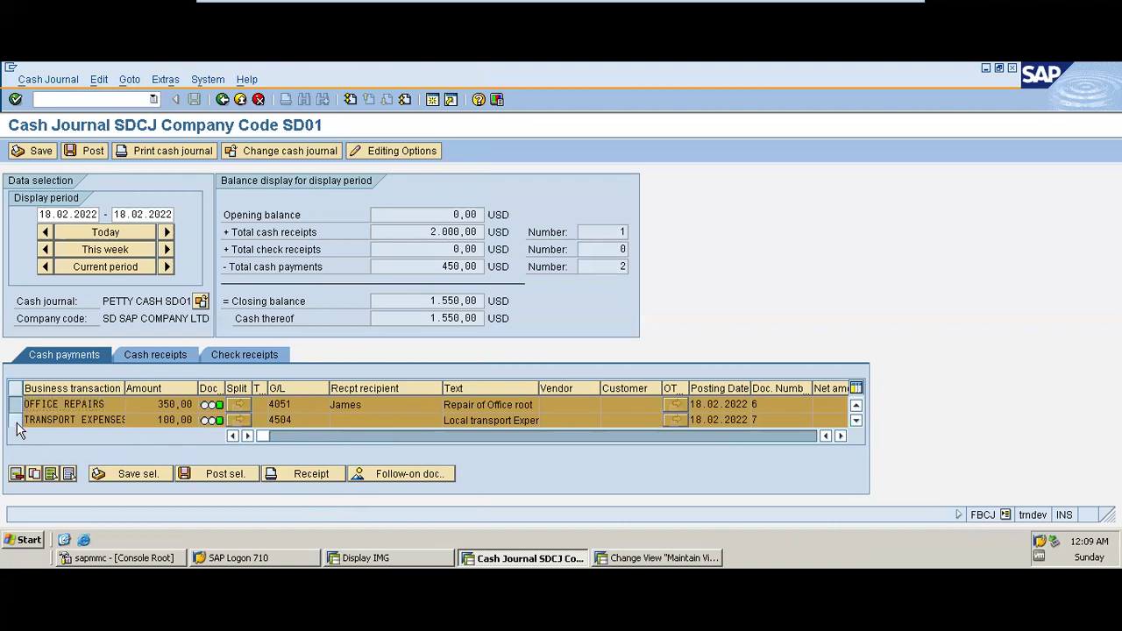
left_click(17, 424)
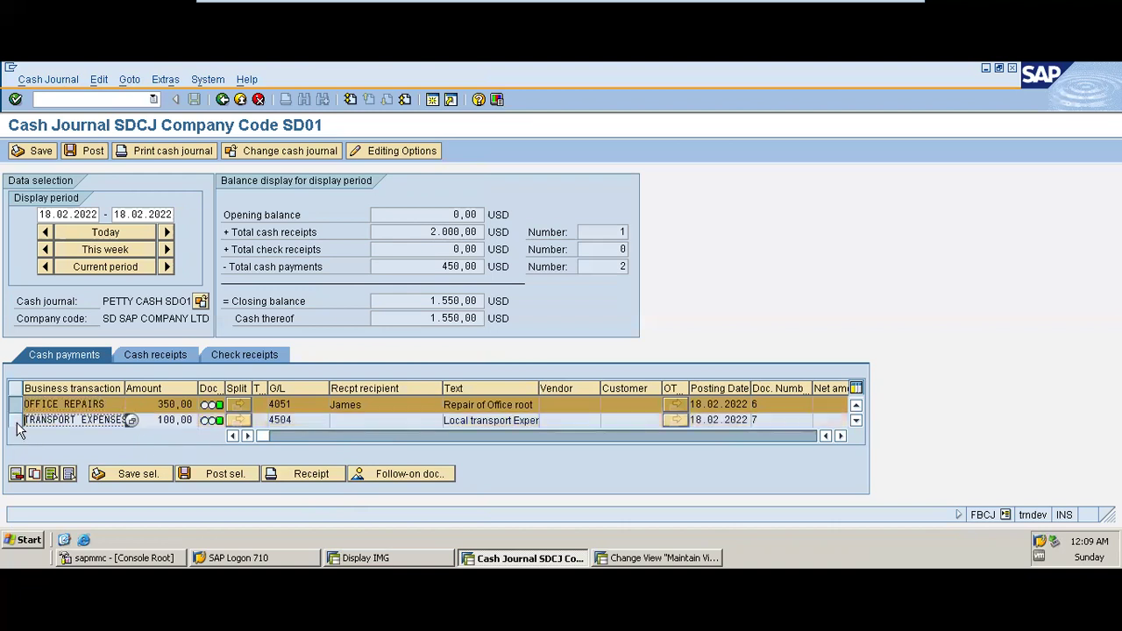
left_click(304, 479)
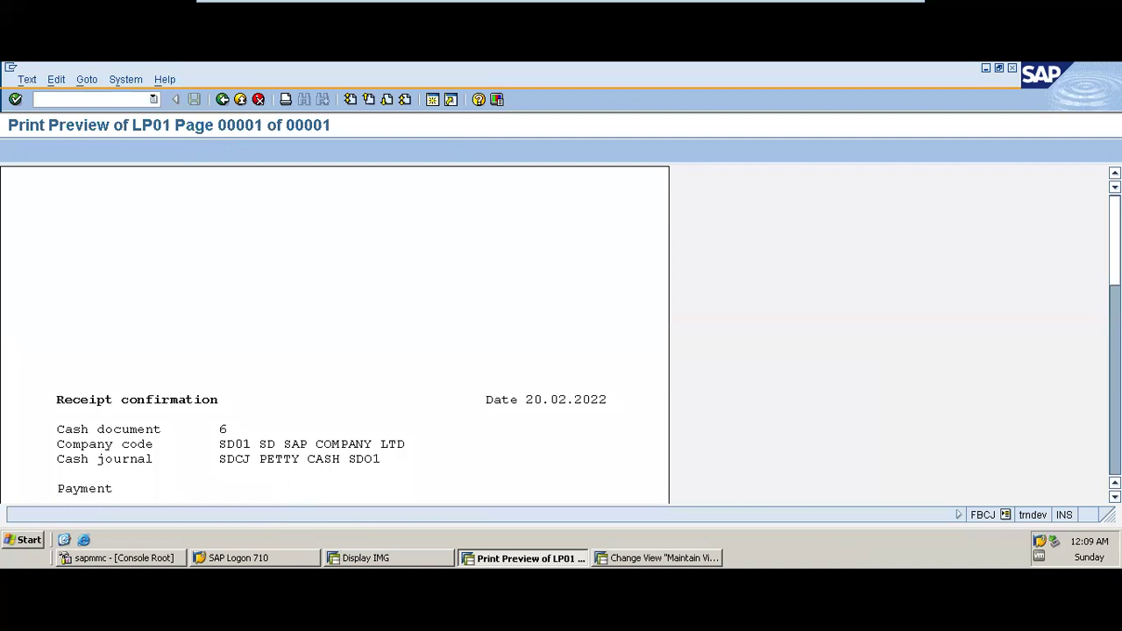
scroll(335, 335, "down", 5)
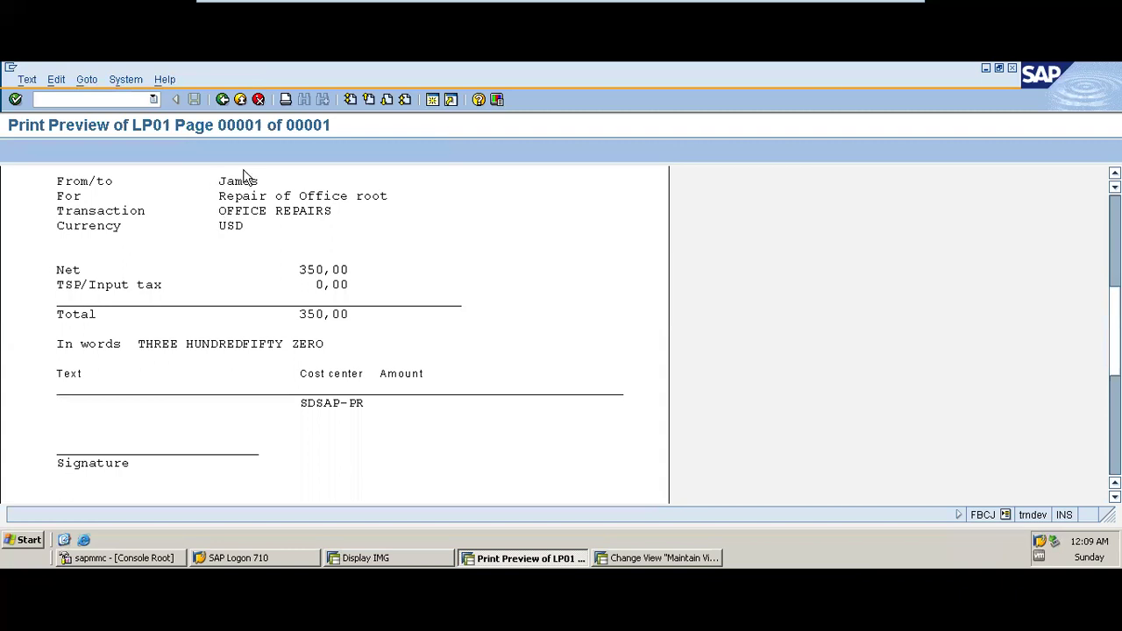
left_click(223, 100)
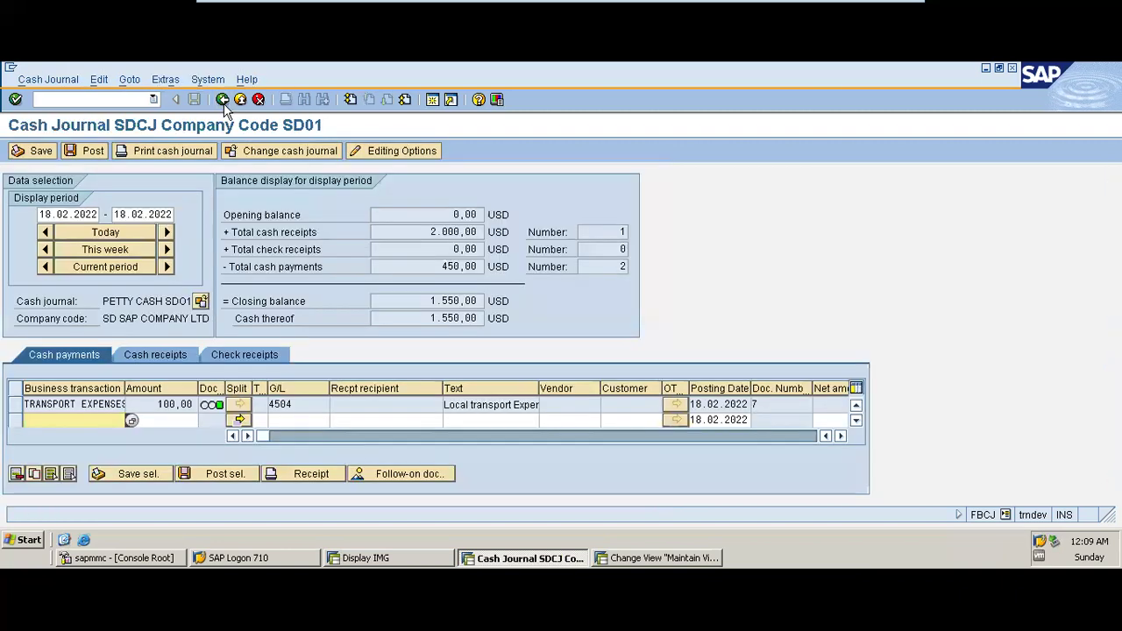
- View the list of follow-on accounting documents for the posted payment, select the accounting document, and close the list
left_click(361, 475)
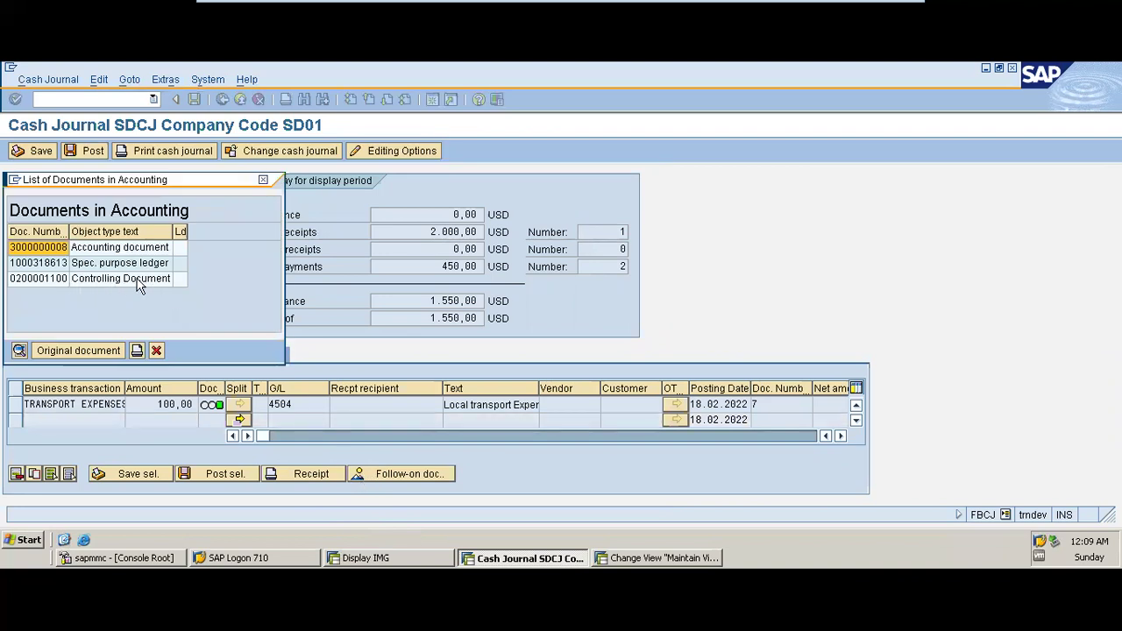
double_click(123, 254)
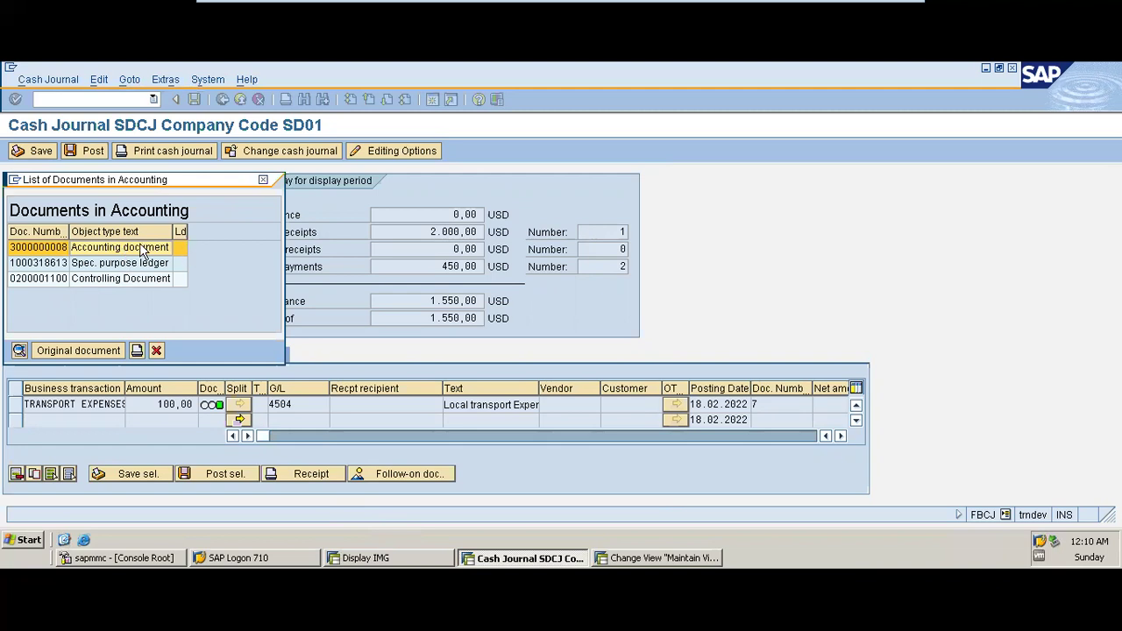
left_click(264, 181)
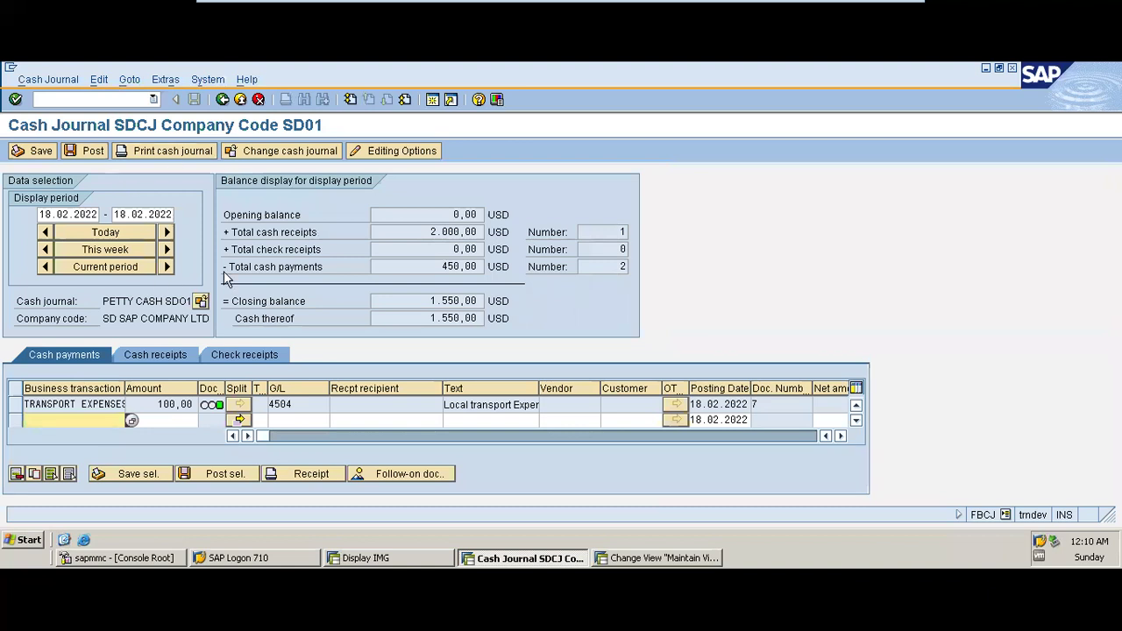
- Look through the business transactions available for check receipts in company code SD01 and close the list without choosing one
left_click(257, 352)
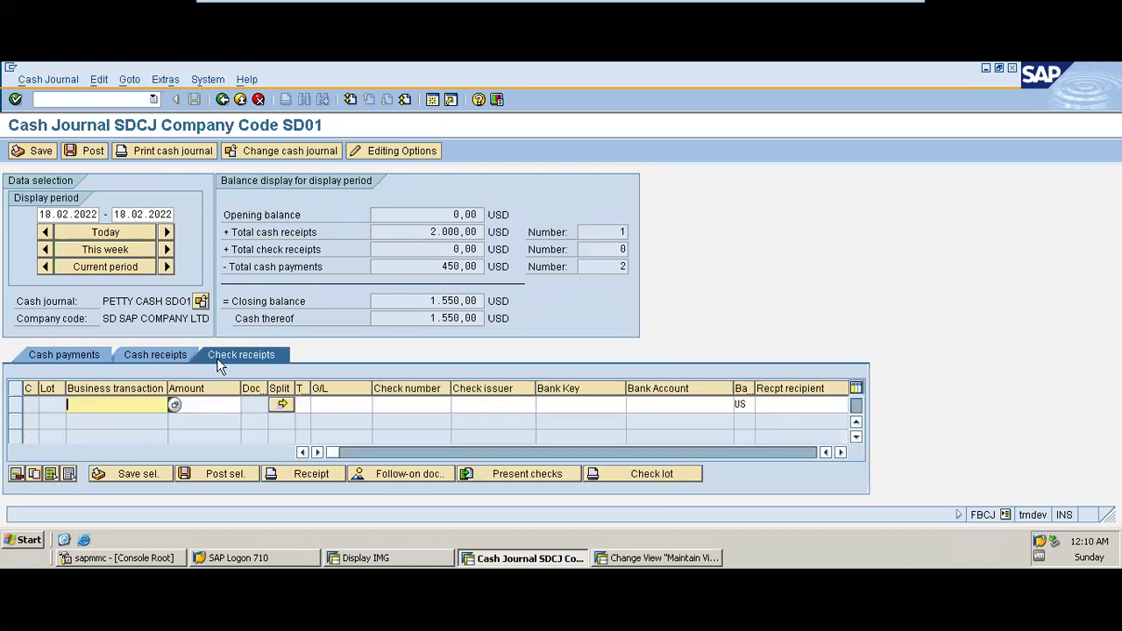
left_click(175, 404)
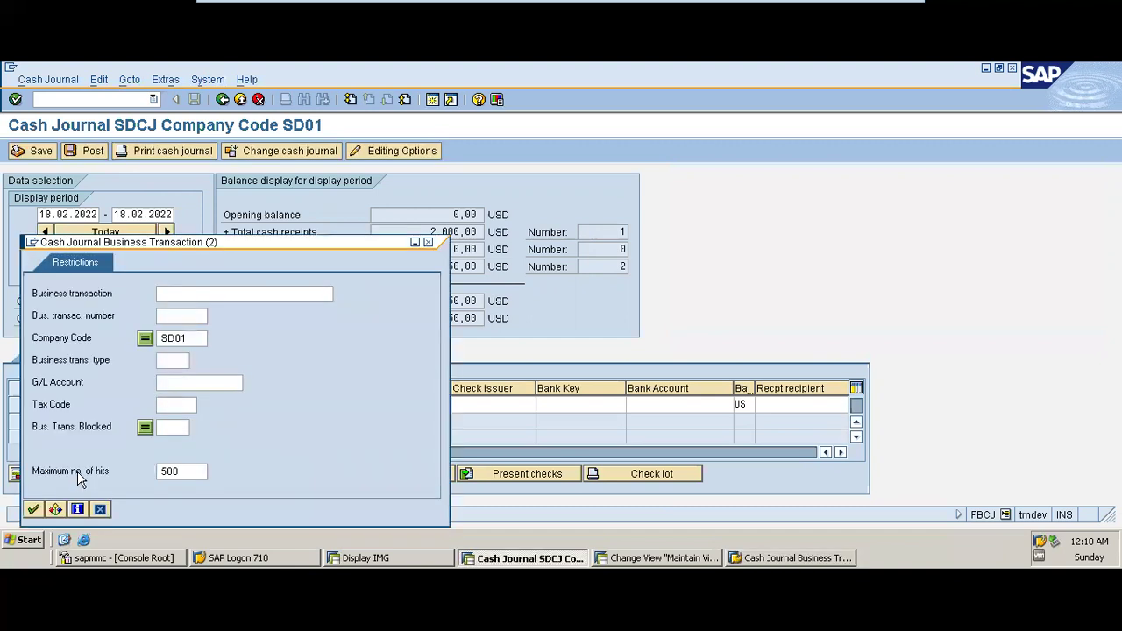
left_click(33, 510)
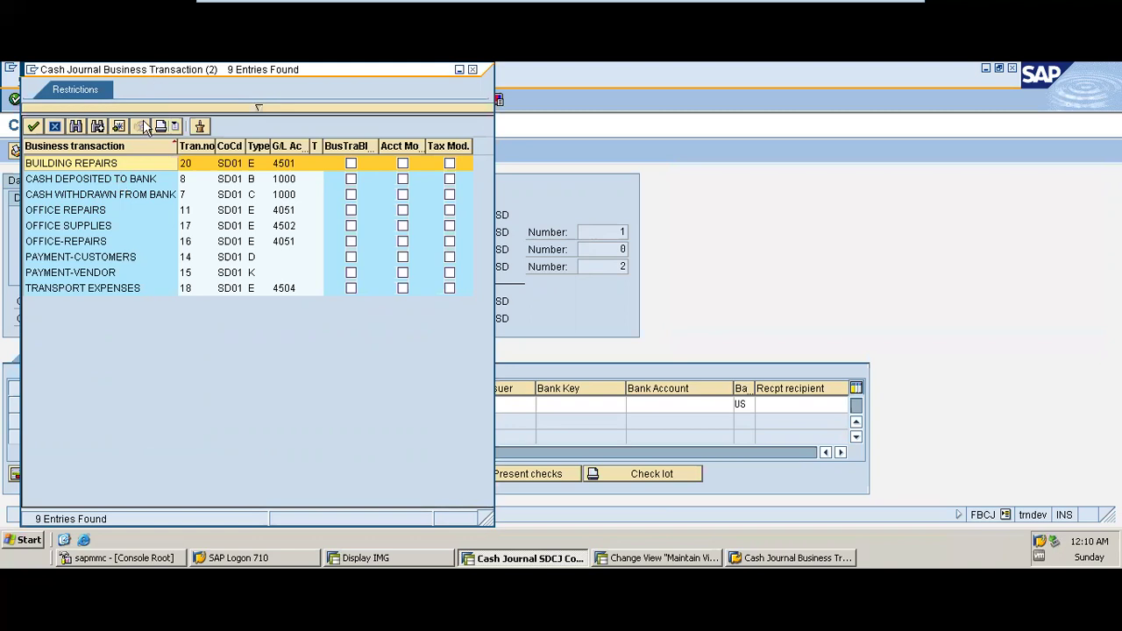
left_click_drag(237, 69, 507, 111)
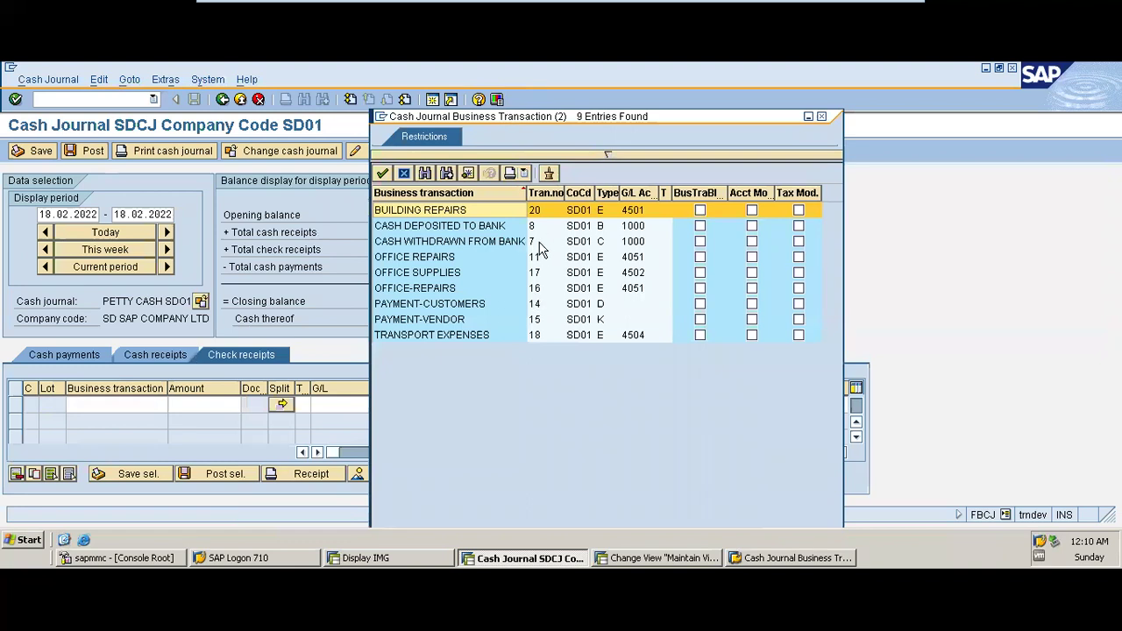
left_click(824, 118)
- Add a cash payment line with the business transaction CASH DEPOSITED TO BANK and an amount of 200
left_click(98, 358)
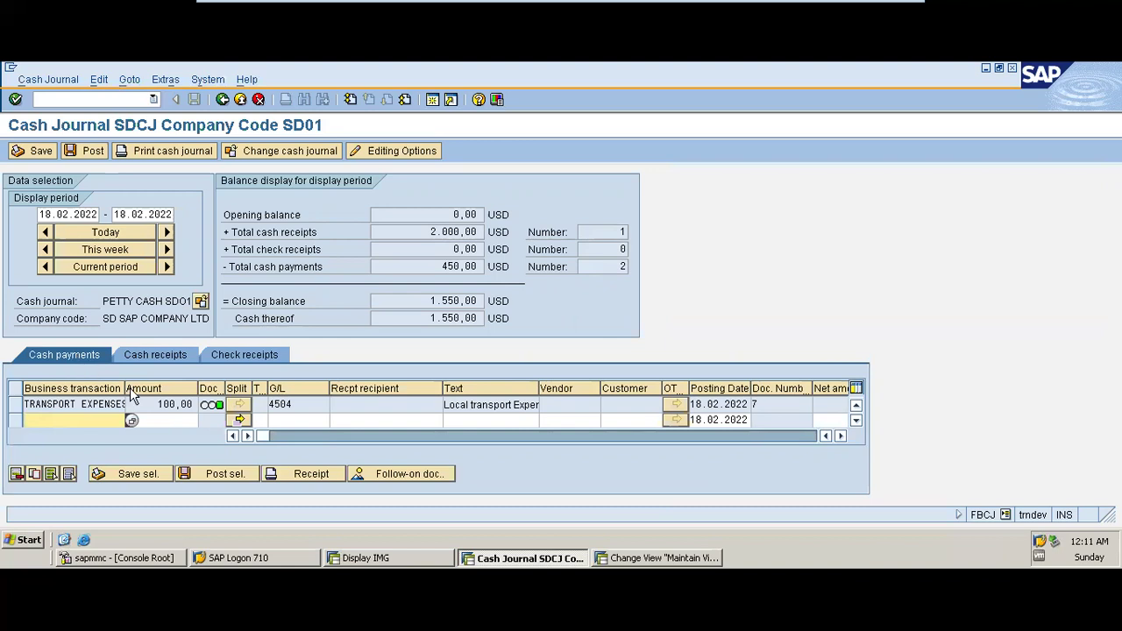
left_click(131, 420)
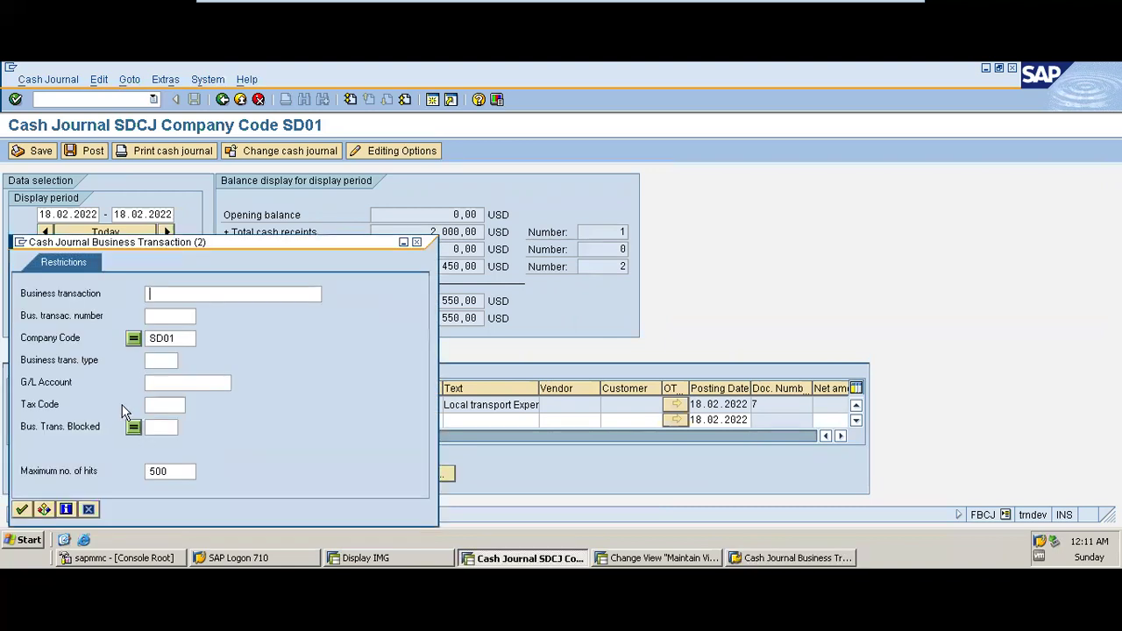
left_click(29, 507)
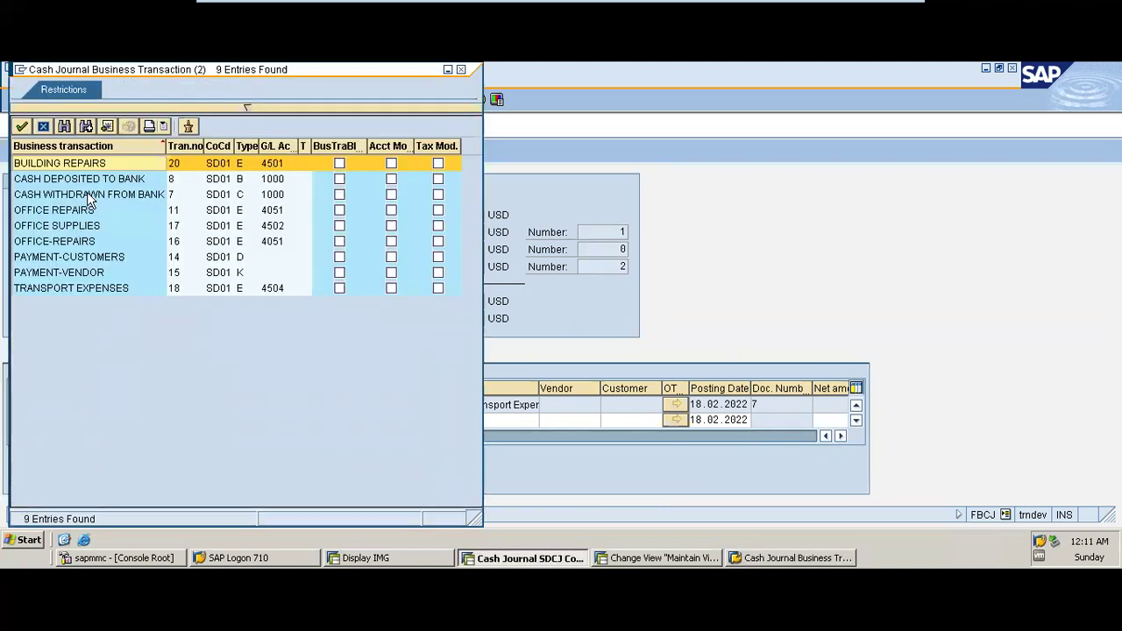
left_click(79, 181)
double_click(79, 182)
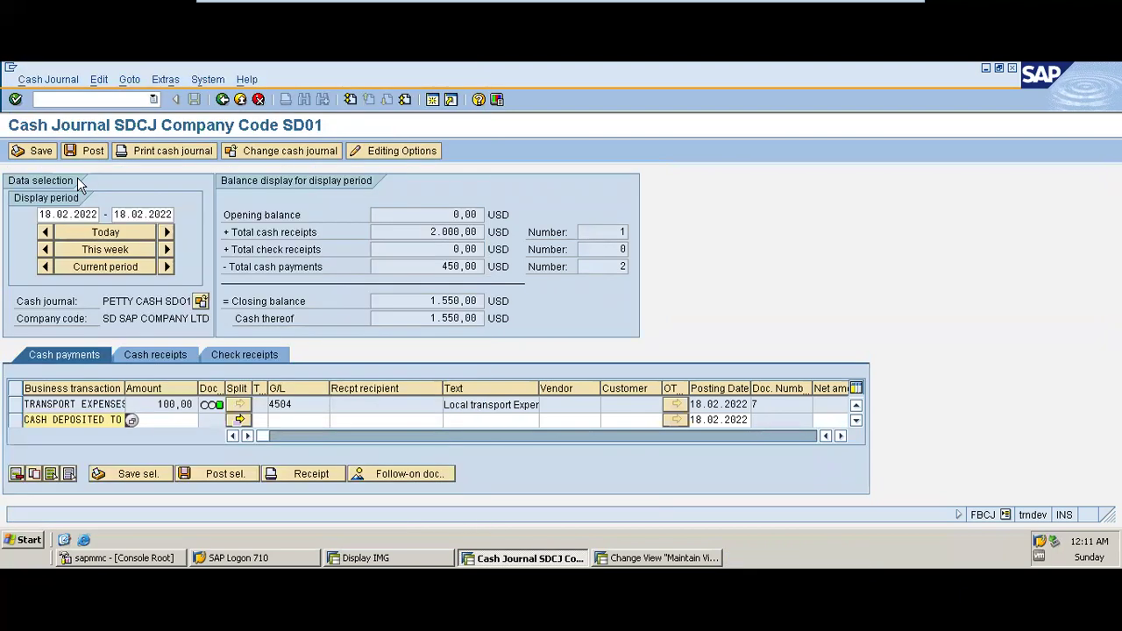
left_click(164, 420)
type("200")
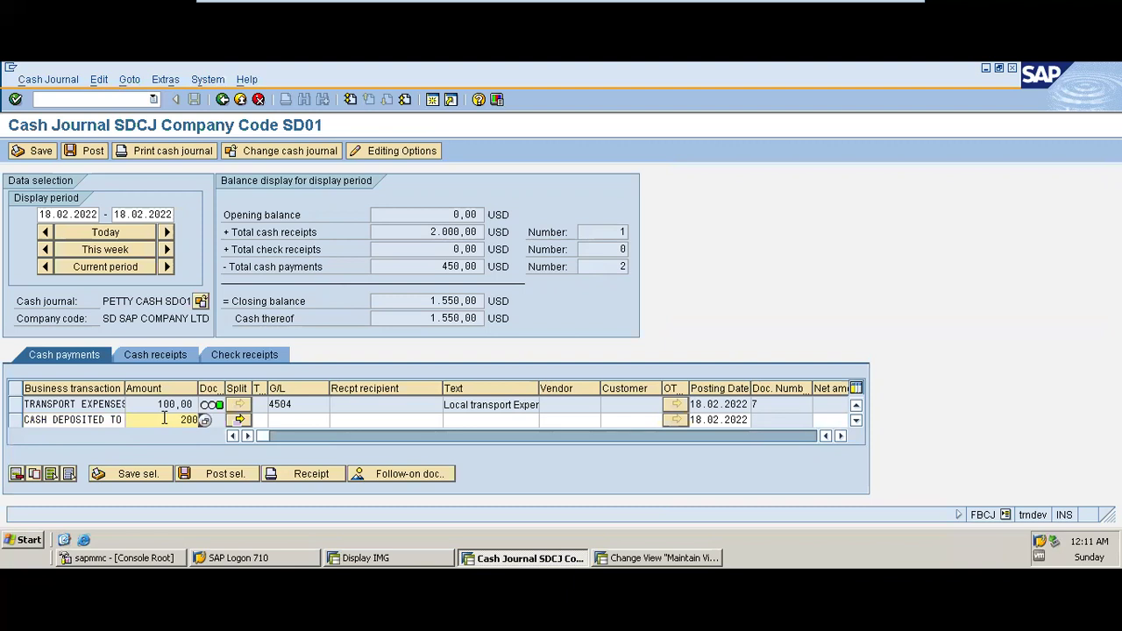
key("Return")
key("Return")
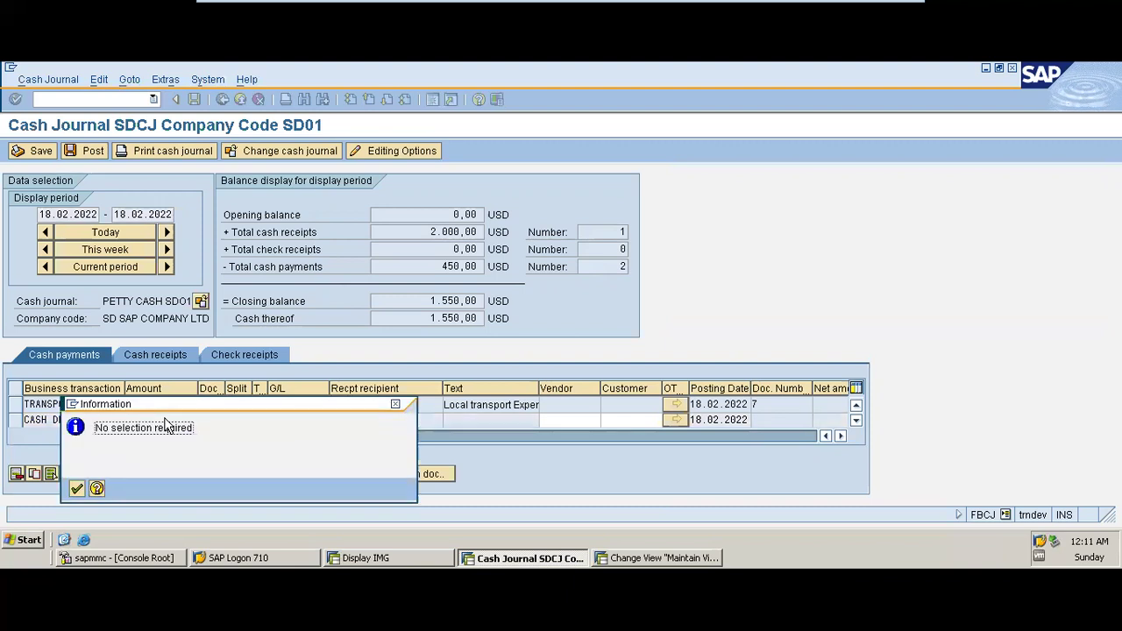
- Dismiss the information message and enter the text "cash deposited into bank" for the bank deposit payment line
left_click(76, 489)
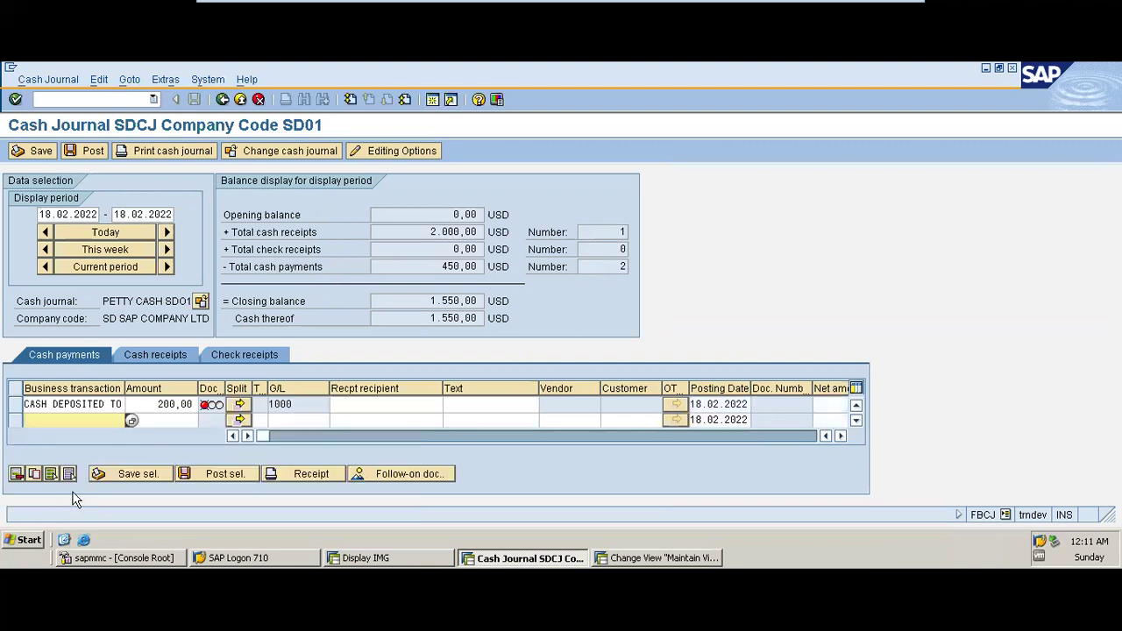
left_click(470, 404)
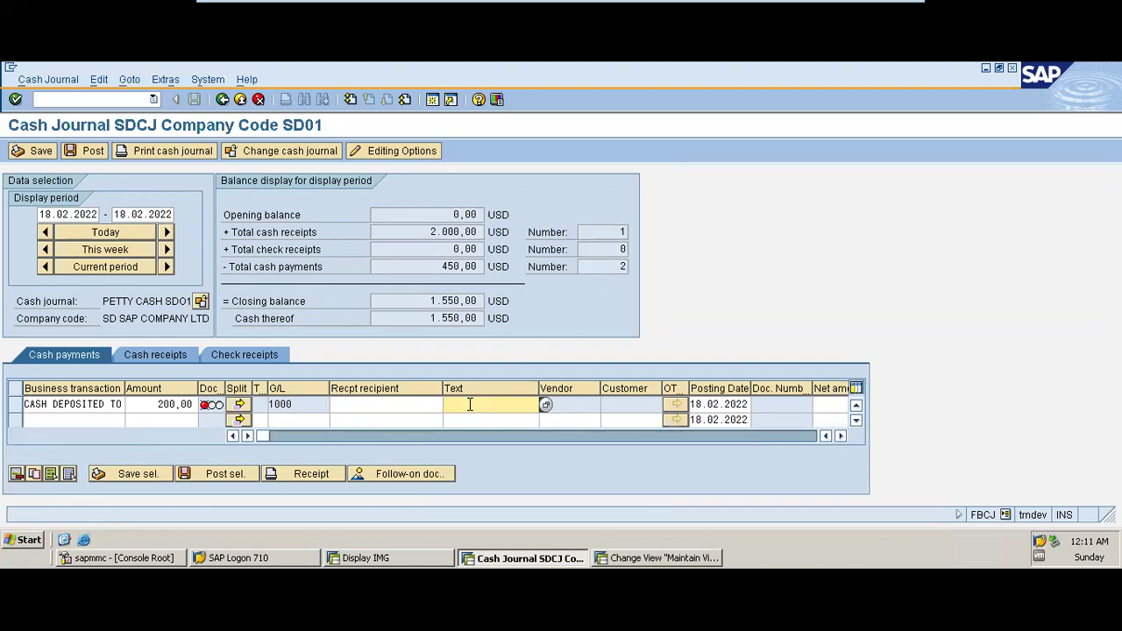
type("cas")
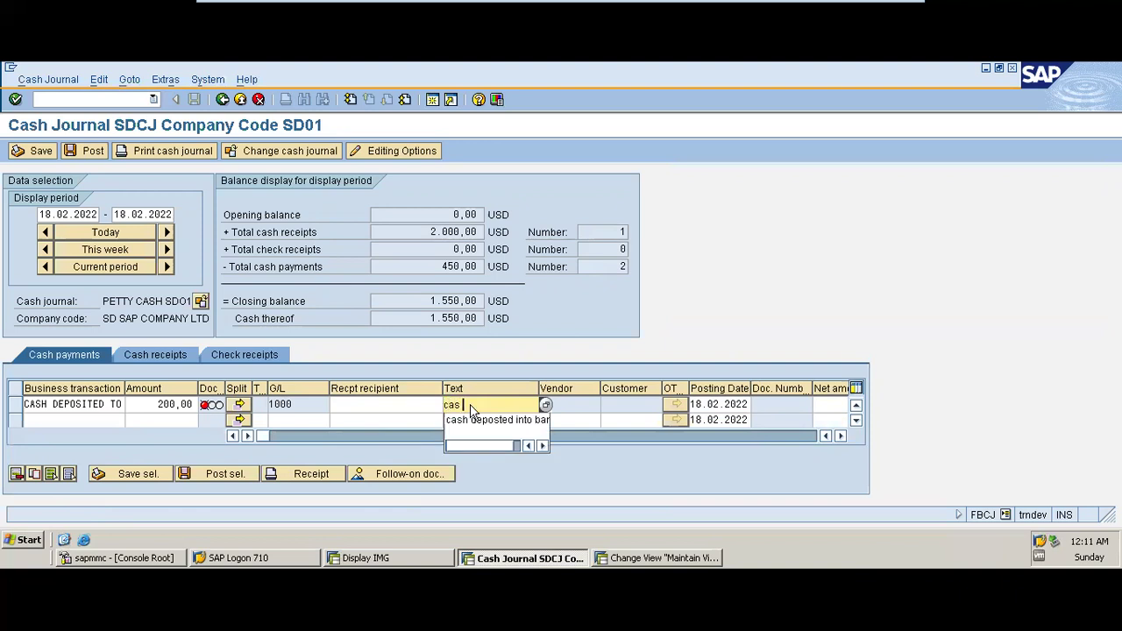
left_click(483, 420)
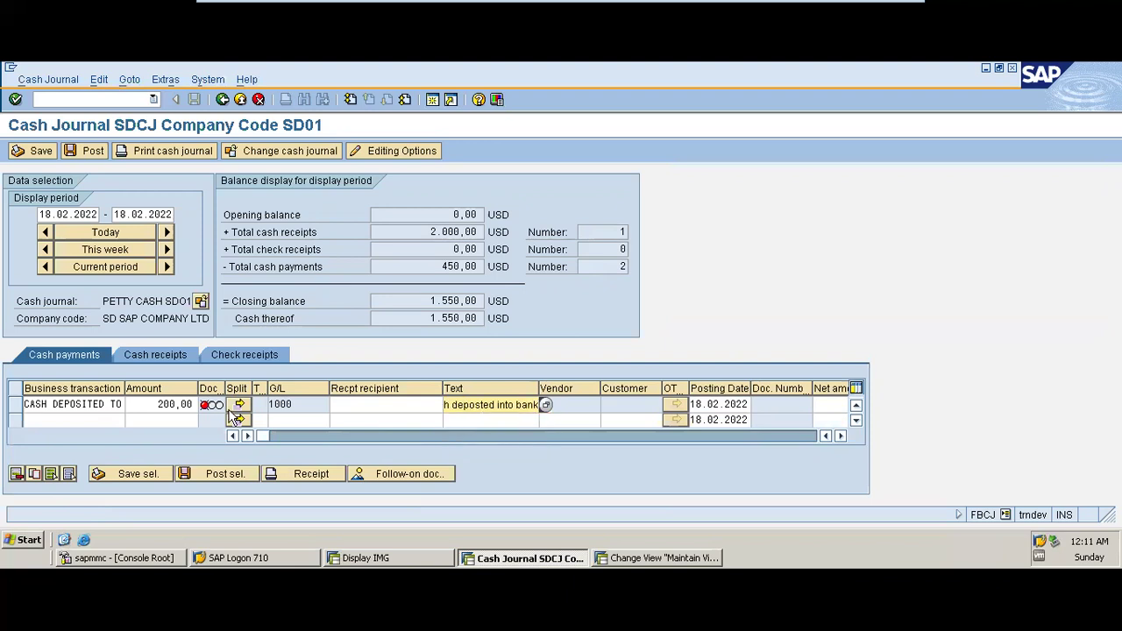
key("Return")
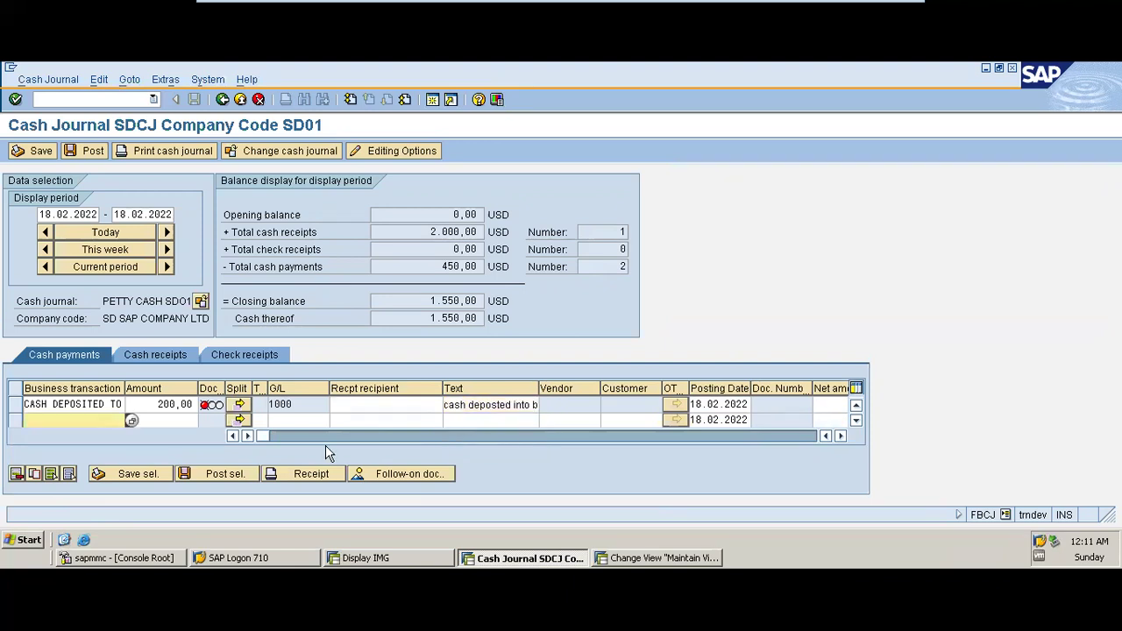
- Save and post only the CASH DEPOSITED TO BANK payment line
left_click(16, 404)
left_click(143, 474)
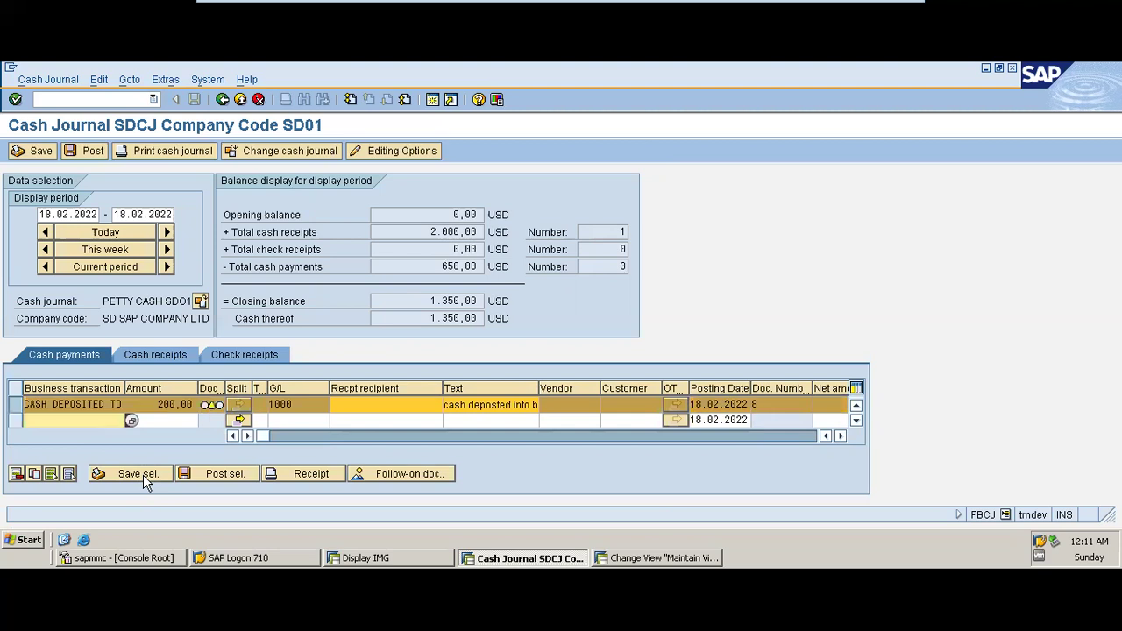
left_click(215, 476)
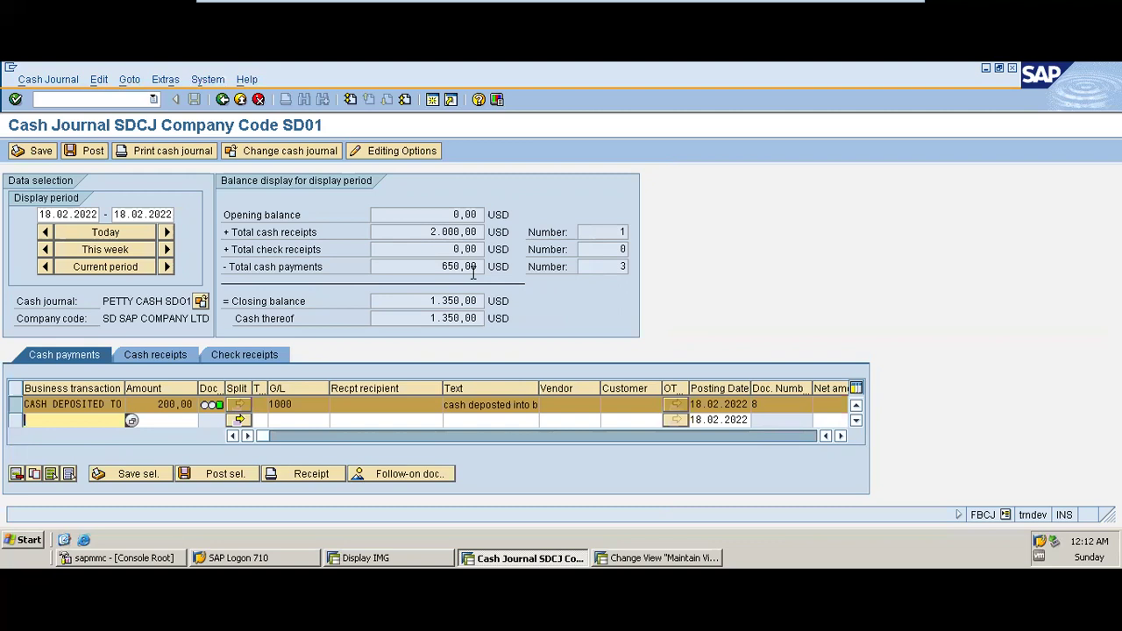
- Set the cash journal display to the current period and look through its cash payment lines
left_click(114, 267)
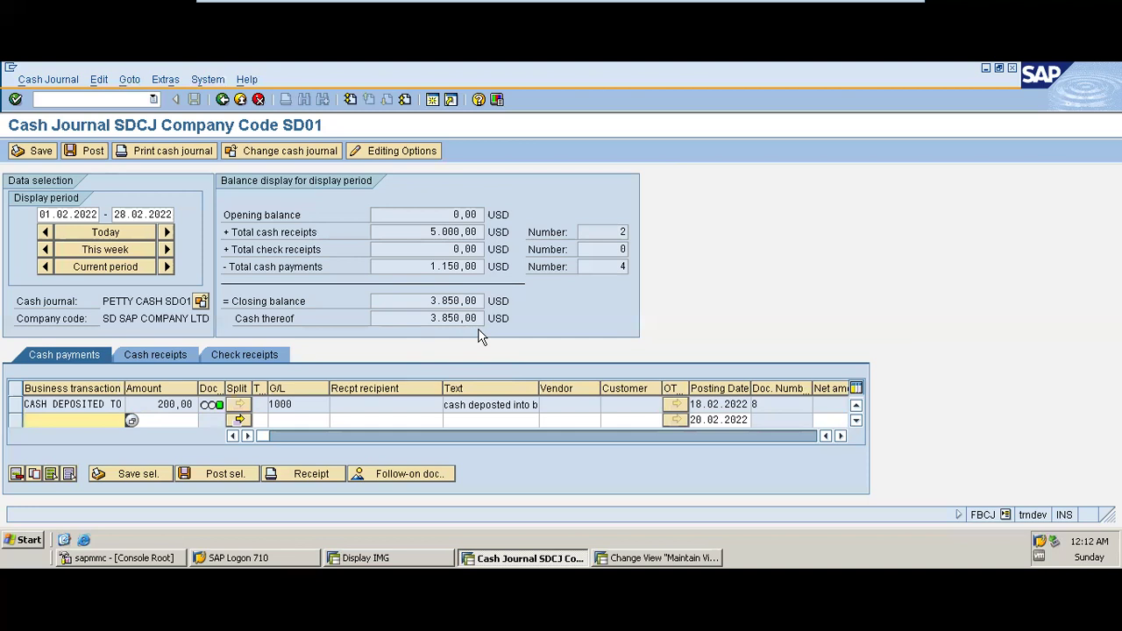
mouse_move(807, 2)
left_click(857, 408)
left_click(856, 408)
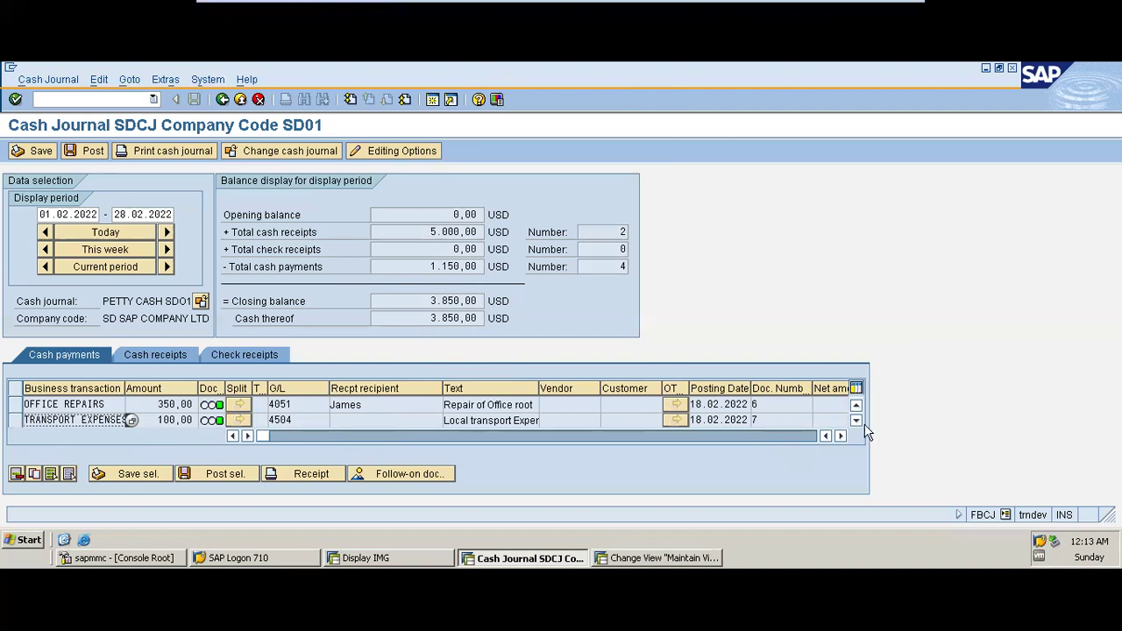
- Reverse the posted transport expenses payment with reason 01, Reversal in current period, and review the reversed and reversal lines
left_click(17, 421)
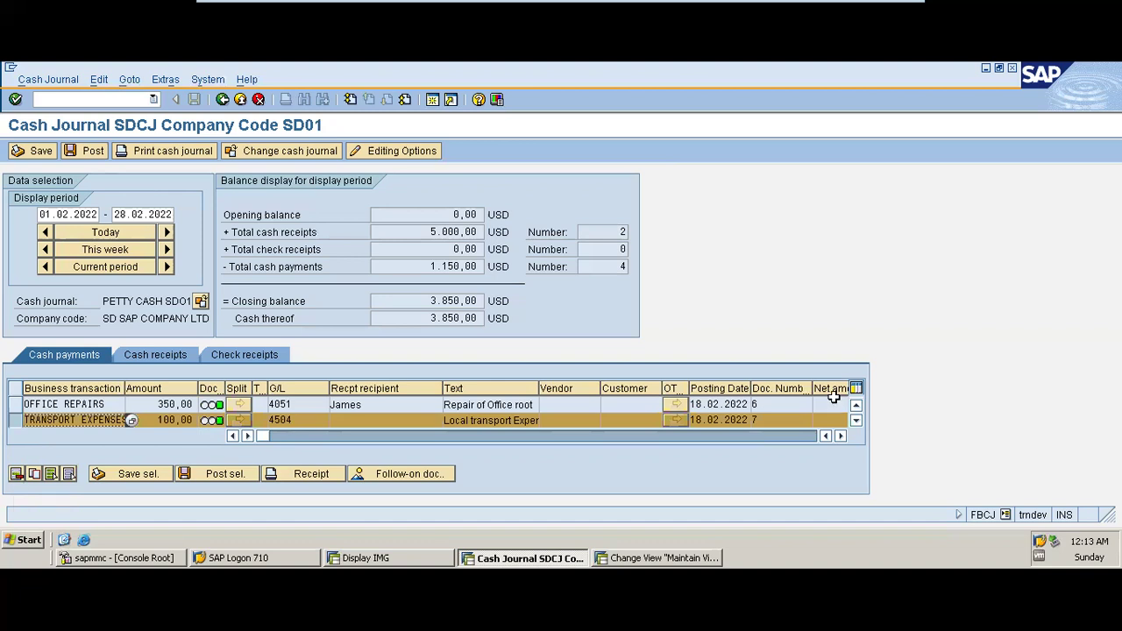
left_click(856, 421)
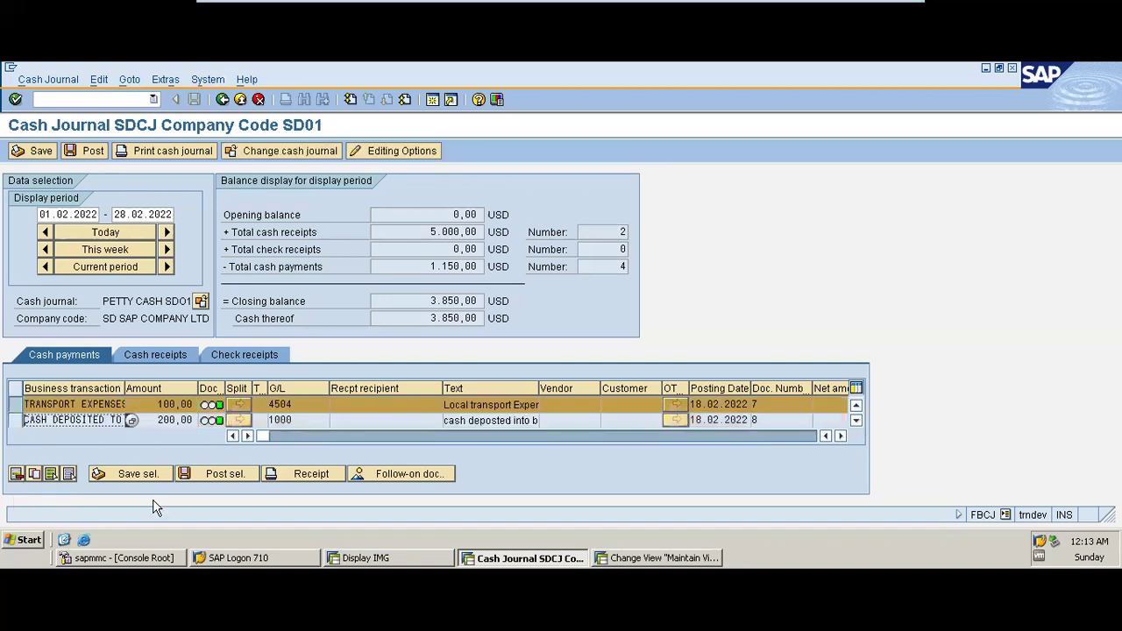
left_click(17, 474)
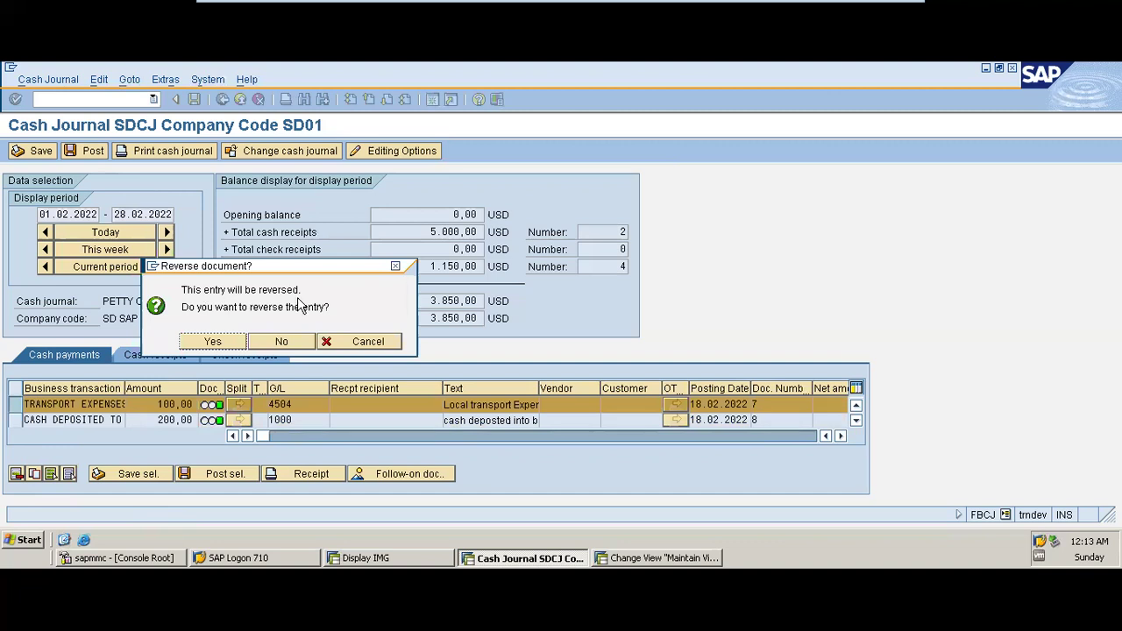
left_click(214, 343)
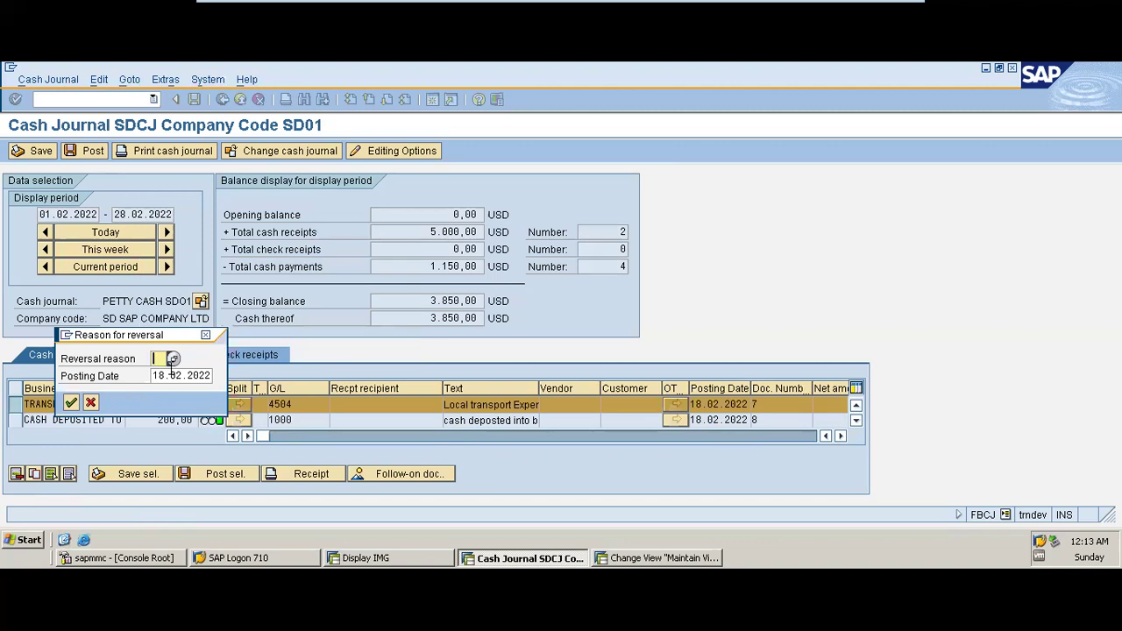
left_click(173, 359)
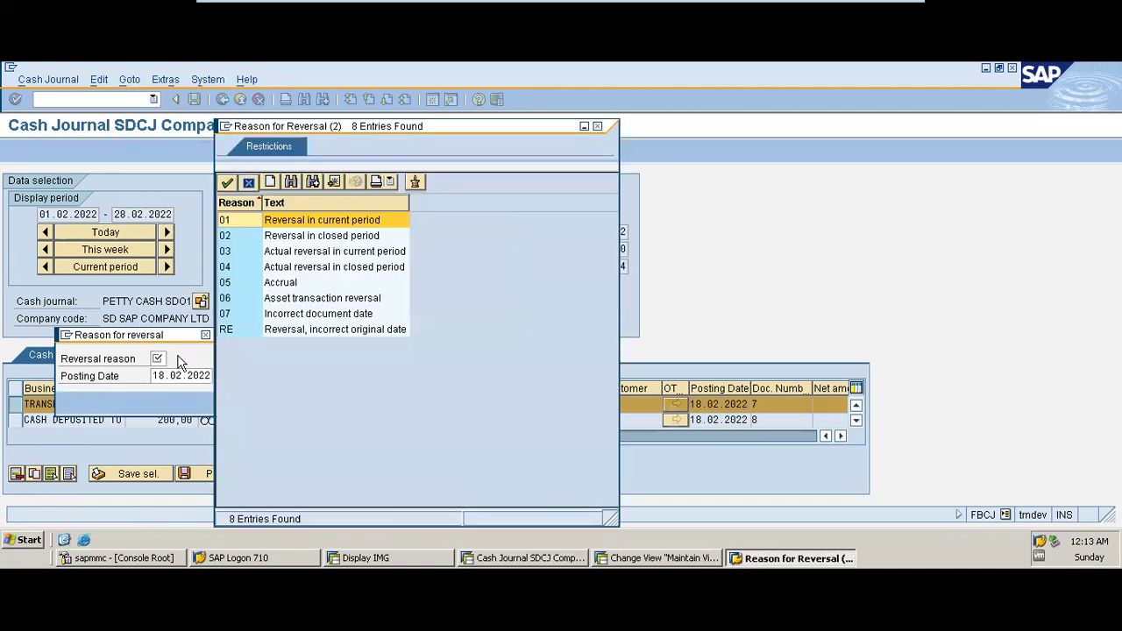
double_click(312, 224)
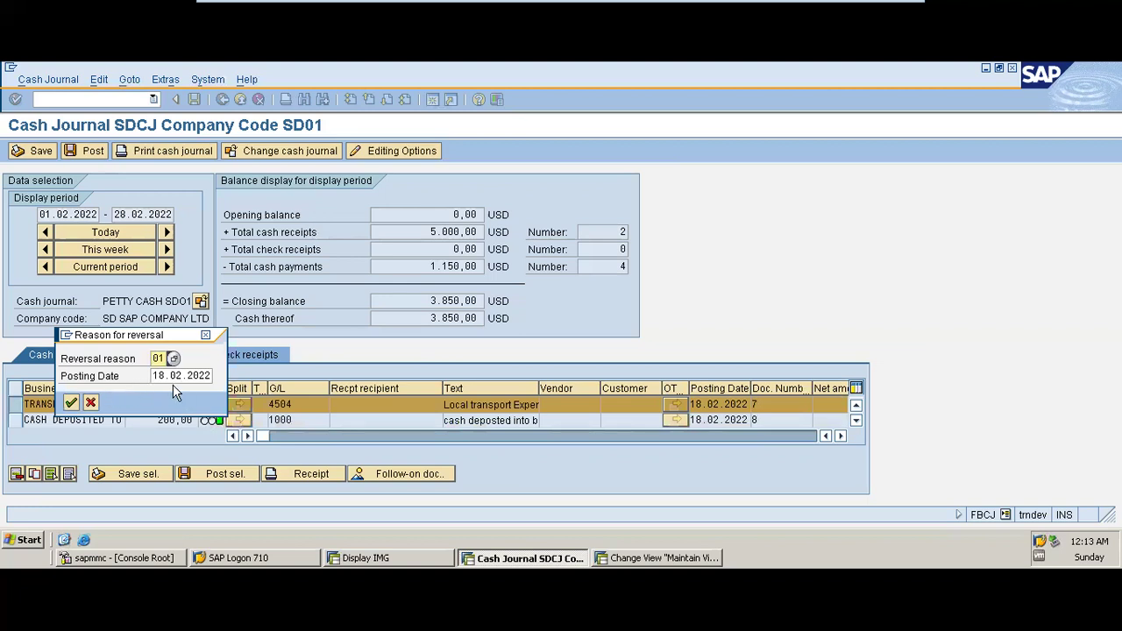
left_click(71, 404)
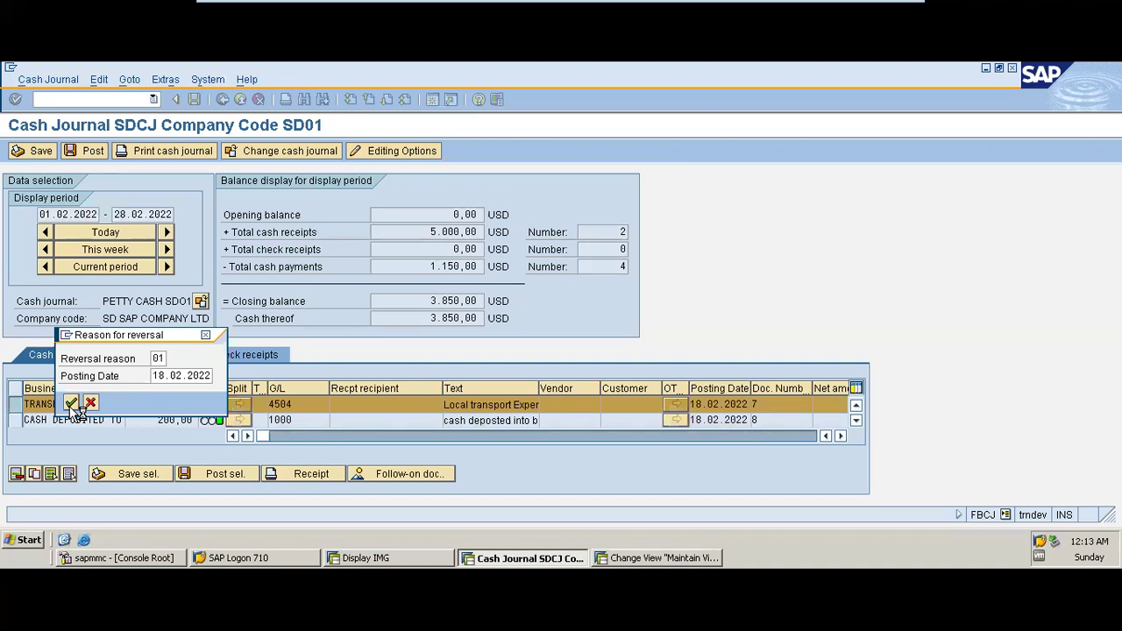
left_click(71, 403)
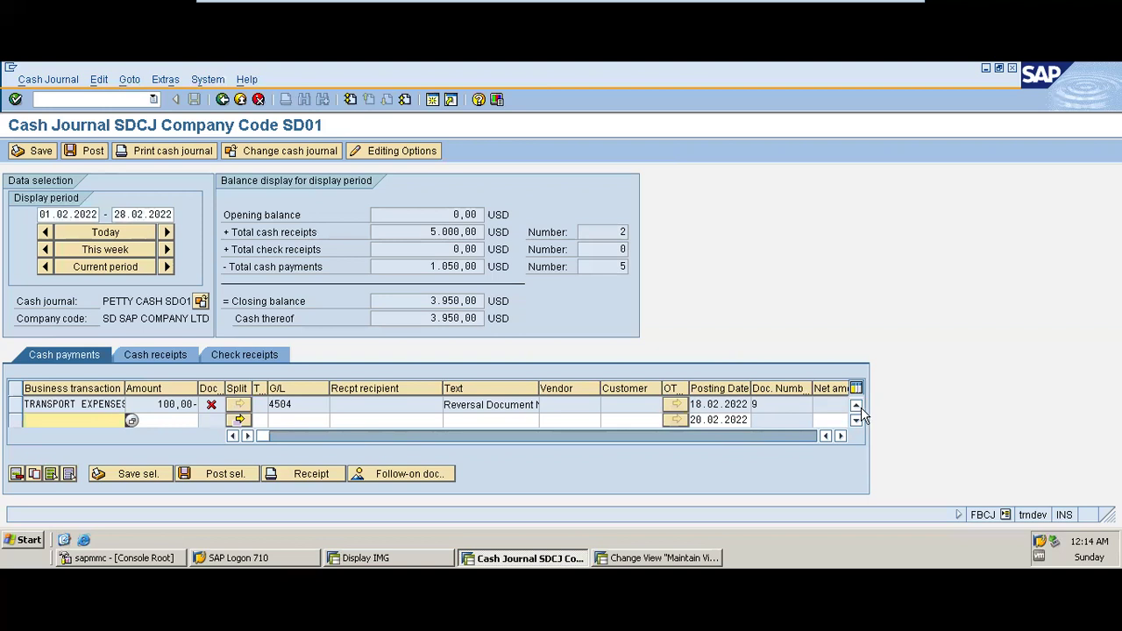
left_click(856, 408)
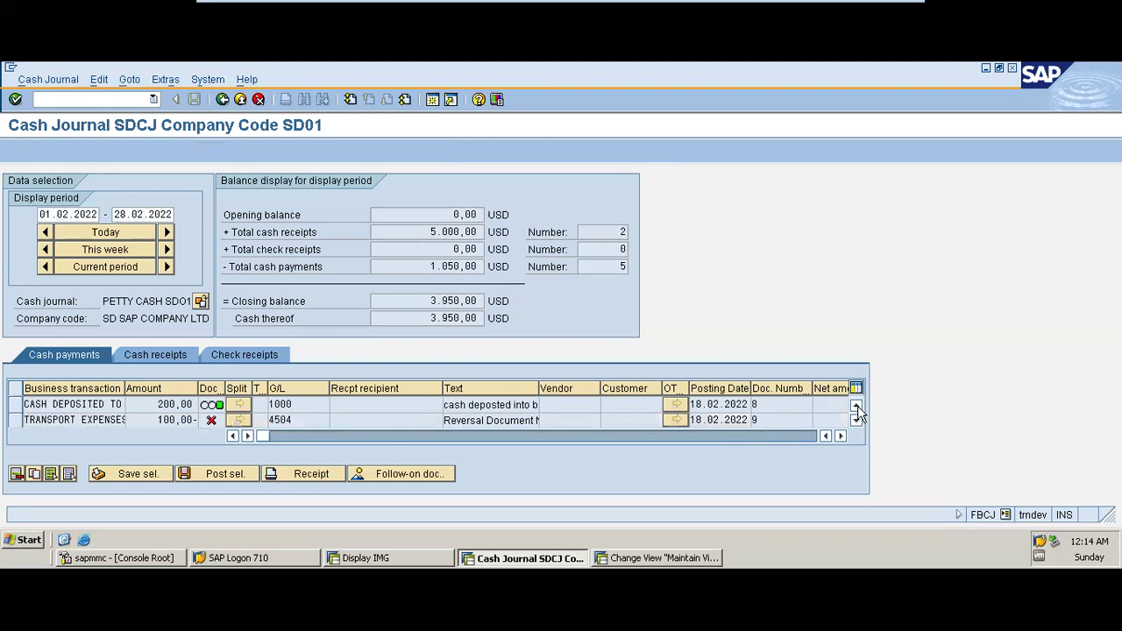
left_click(857, 408)
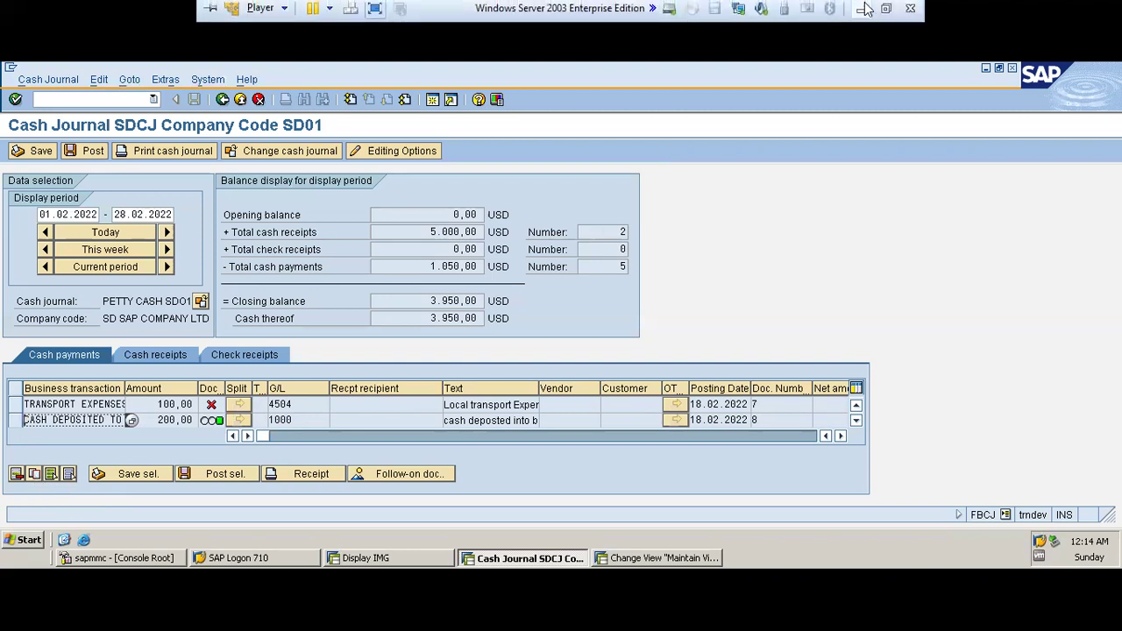
- Switch to the THE CASH JOURNAL presentation in PowerPoint and view the Post Cash Receipts, Present Checks and closing slides
left_click(859, 11)
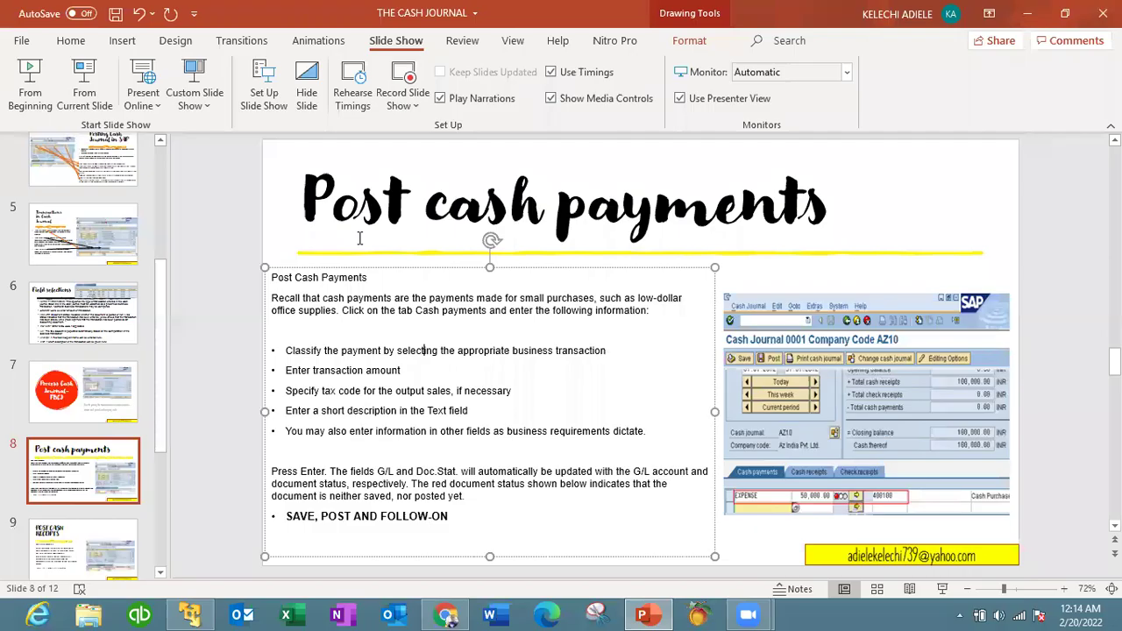
left_click(92, 567)
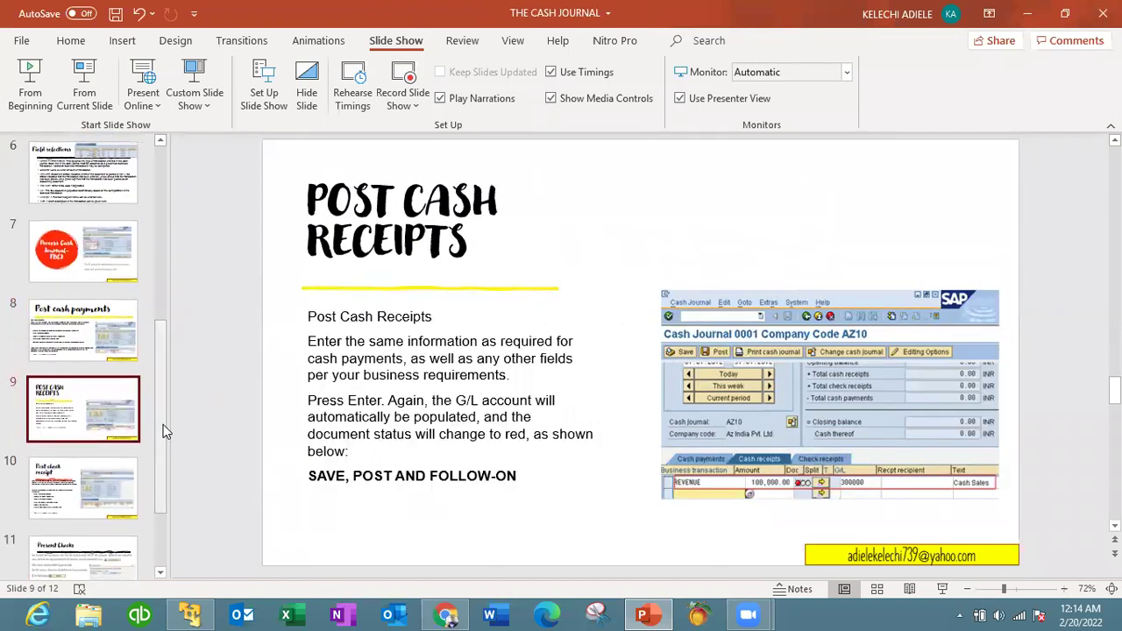
left_click_drag(158, 476, 153, 570)
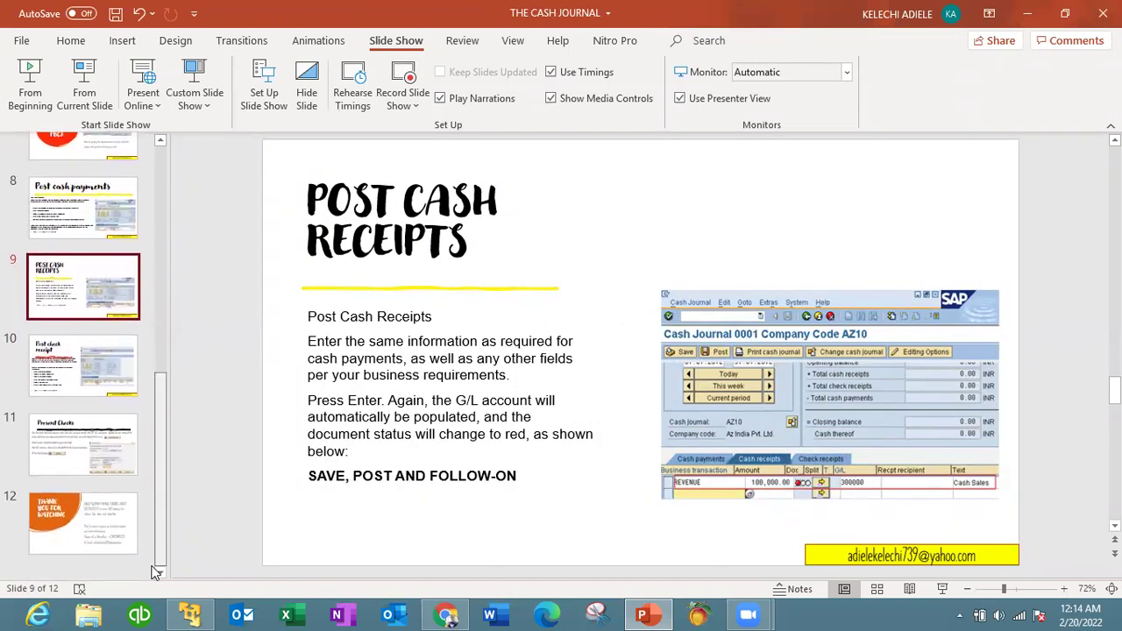
left_click(89, 457)
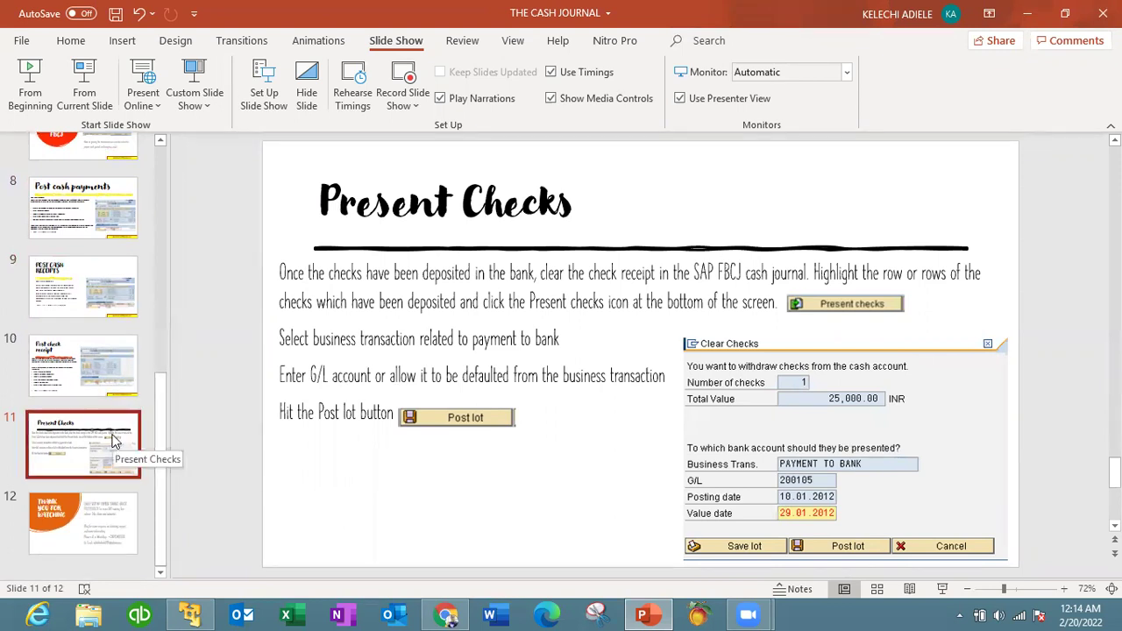
left_click(117, 524)
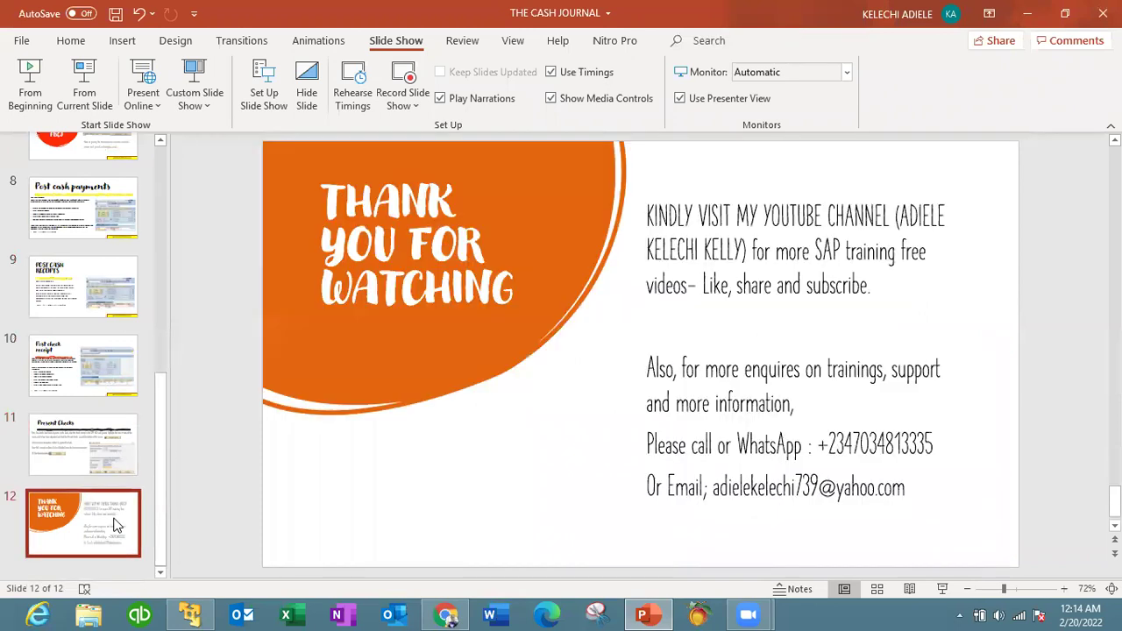